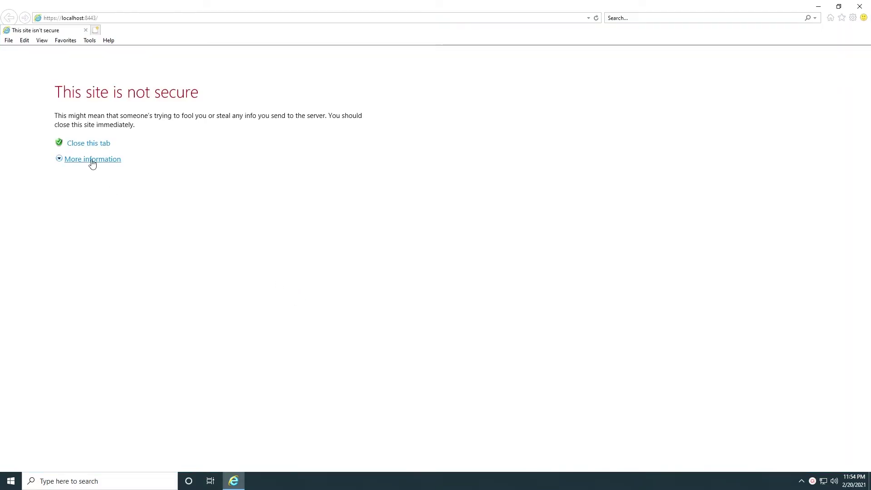
Step: Expand the certificate warning details on the WebPAM localhost:8443 page
{"action": "left_click", "coordinate": [92, 161]}
Step: Continue past the warning, sign in with the administrator user name and password, and decline saving the password
{"action": "left_click", "coordinate": [118, 234]}
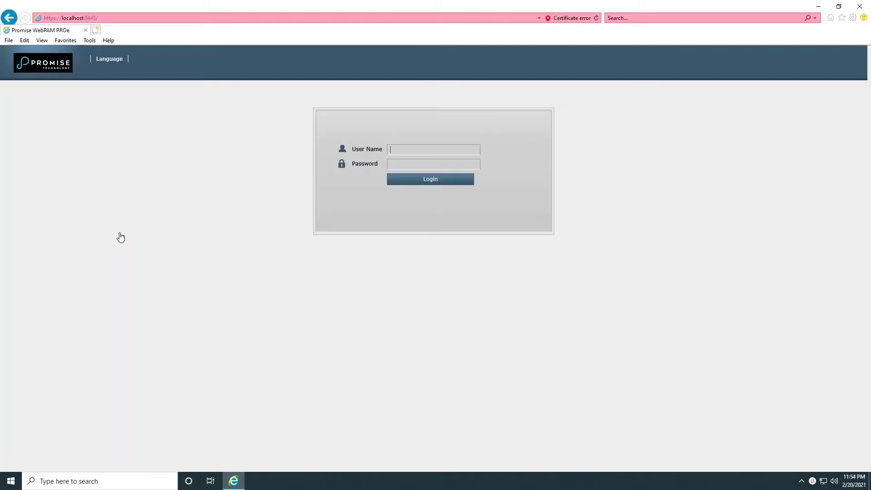
{"action": "left_click", "coordinate": [420, 182]}
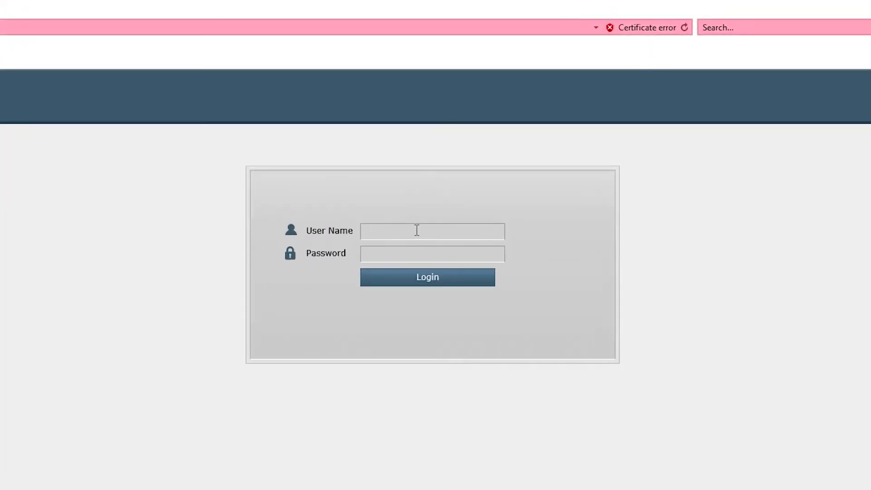
{"action": "type", "text": "administrator"}
{"action": "key", "text": "Tab"}
{"action": "type", "text": "p"}
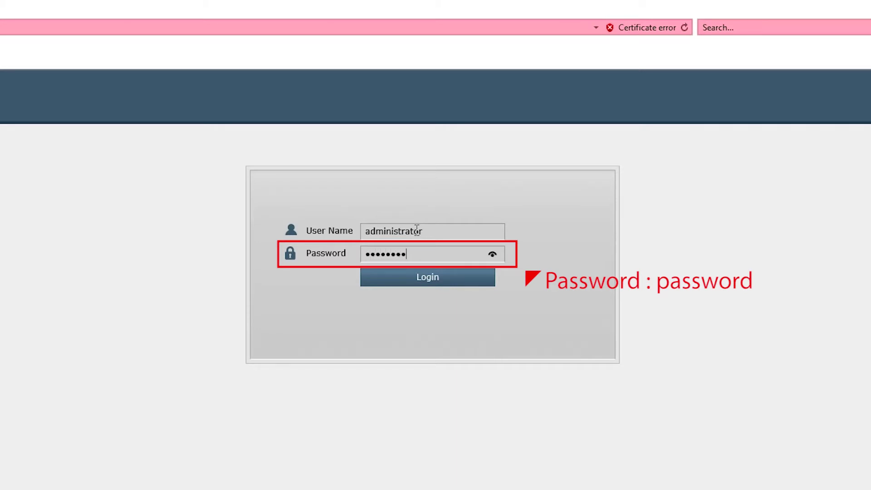
{"action": "type", "text": "assword"}
{"action": "key", "text": "Return"}
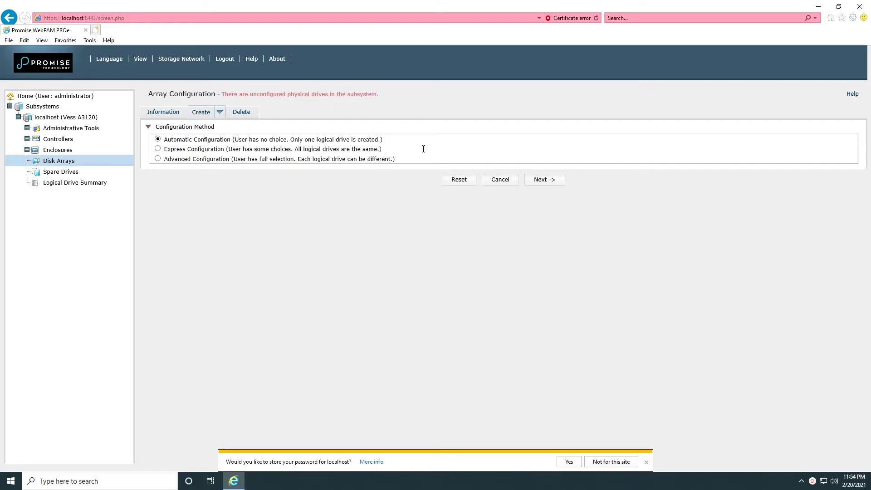
{"action": "left_click", "coordinate": [646, 462]}
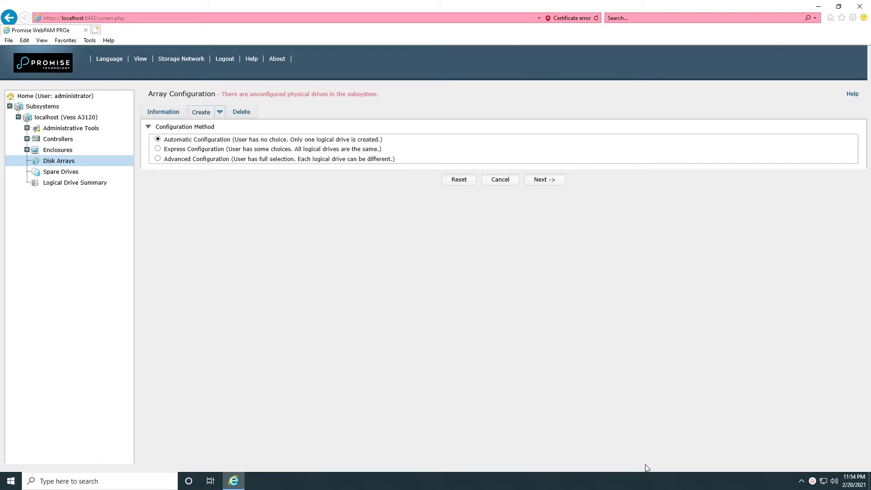
Step: Start an Advanced Configuration disk array named array01 using drives ID1 and ID2
{"action": "left_click", "coordinate": [158, 158]}
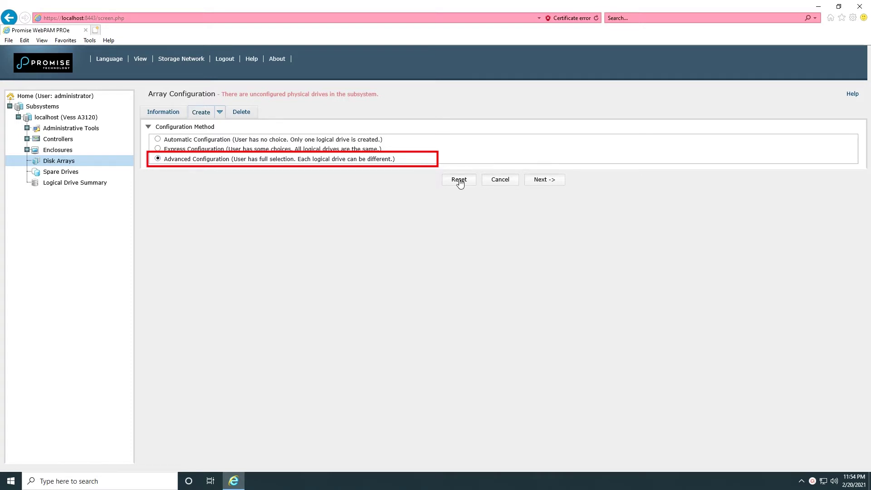
{"action": "left_click", "coordinate": [552, 182]}
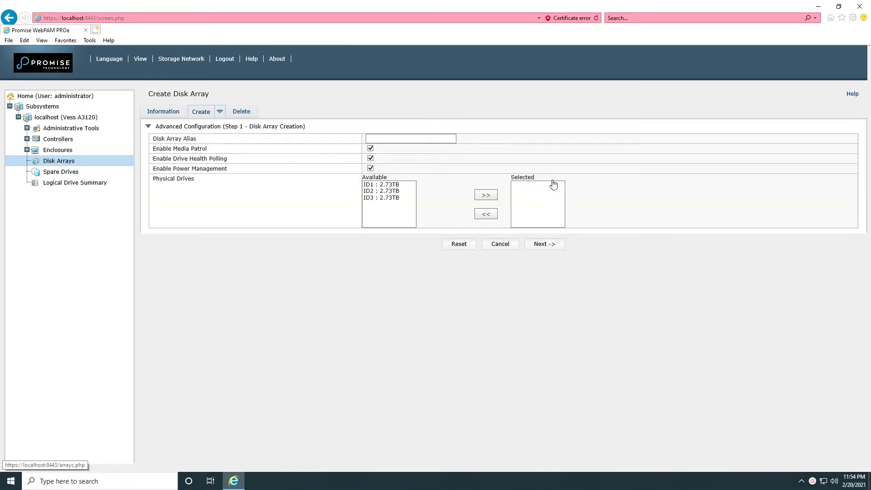
{"action": "left_click", "coordinate": [391, 137]}
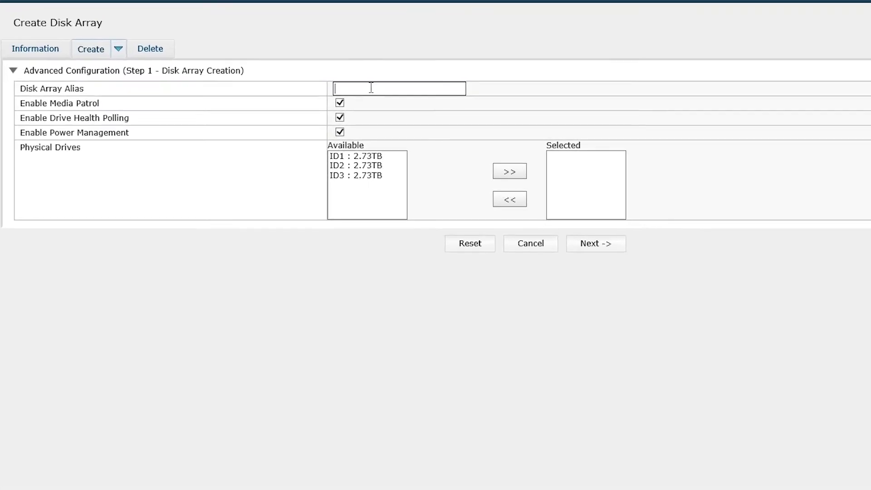
{"action": "type", "text": "array01"}
{"action": "left_click", "coordinate": [365, 156]}
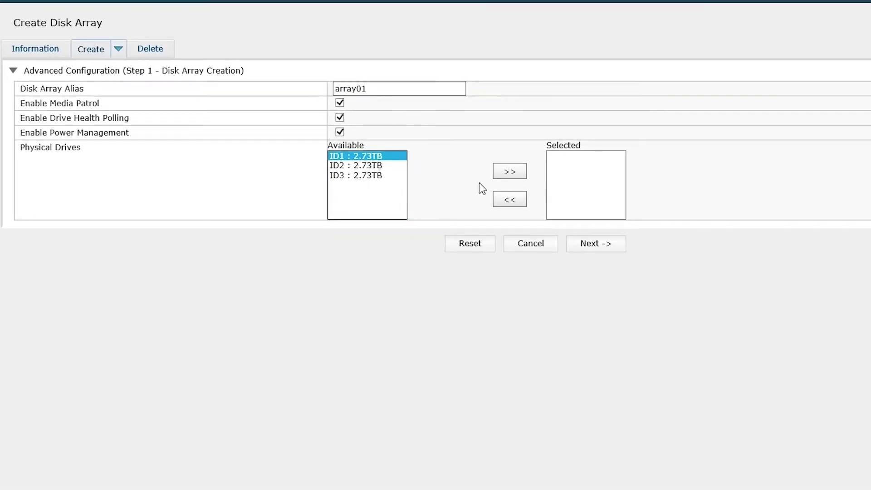
{"action": "left_click", "coordinate": [518, 171]}
{"action": "left_click", "coordinate": [379, 156]}
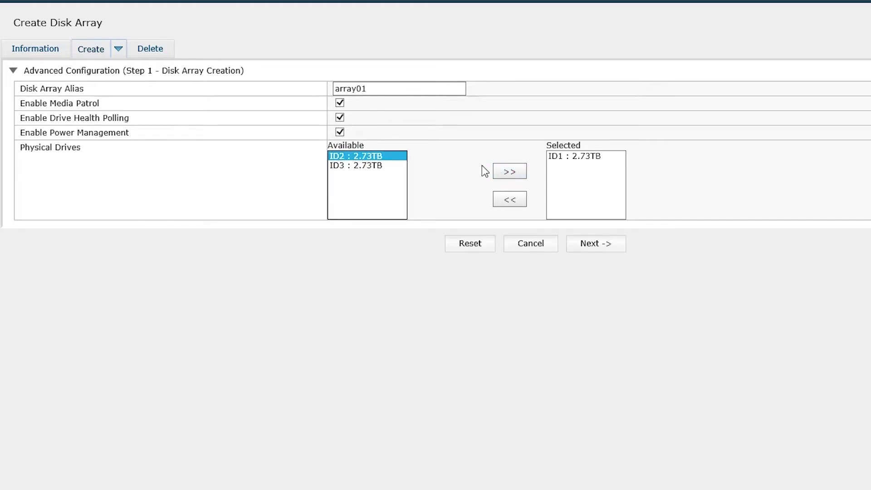
{"action": "left_click", "coordinate": [512, 174]}
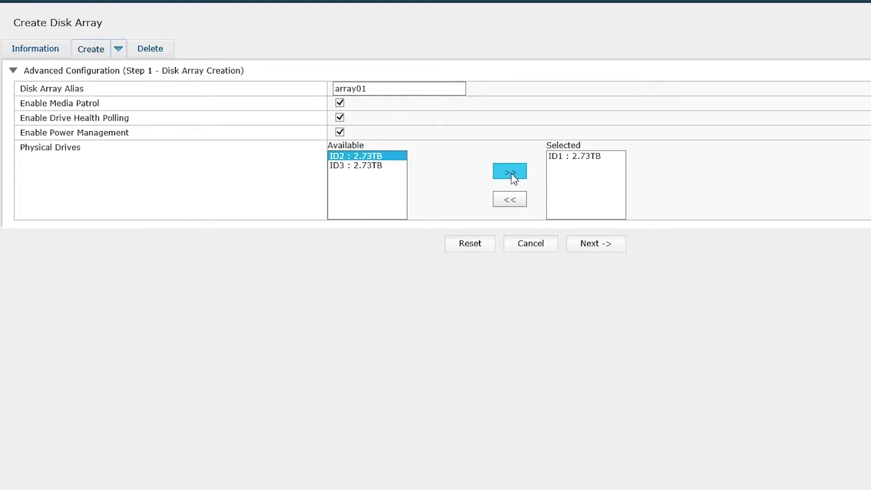
{"action": "left_click", "coordinate": [593, 244]}
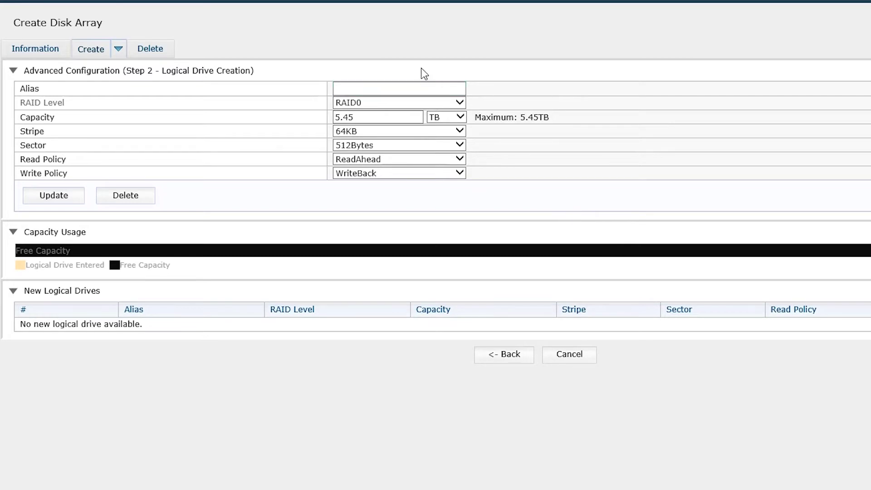
Step: Add logical drive ld0 as 2.72TB RAID1 with 1MB stripe, accepting the over-2TB warning
{"action": "left_click", "coordinate": [420, 87]}
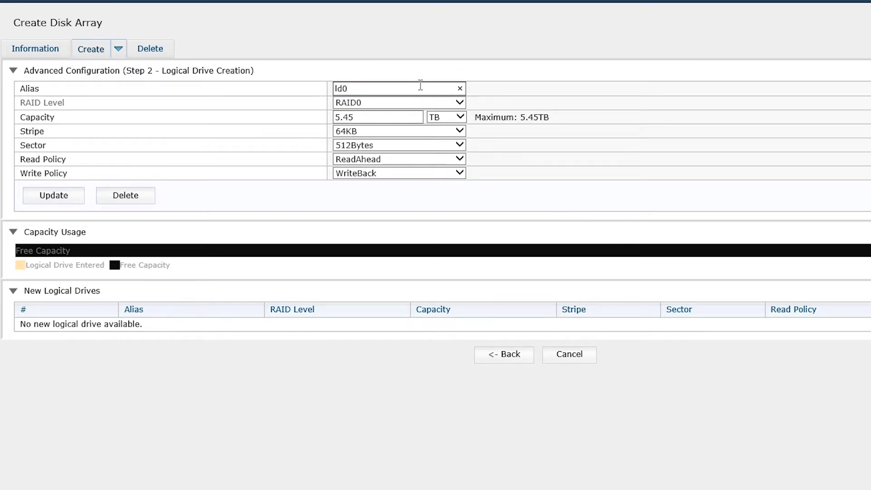
{"action": "left_click", "coordinate": [431, 102]}
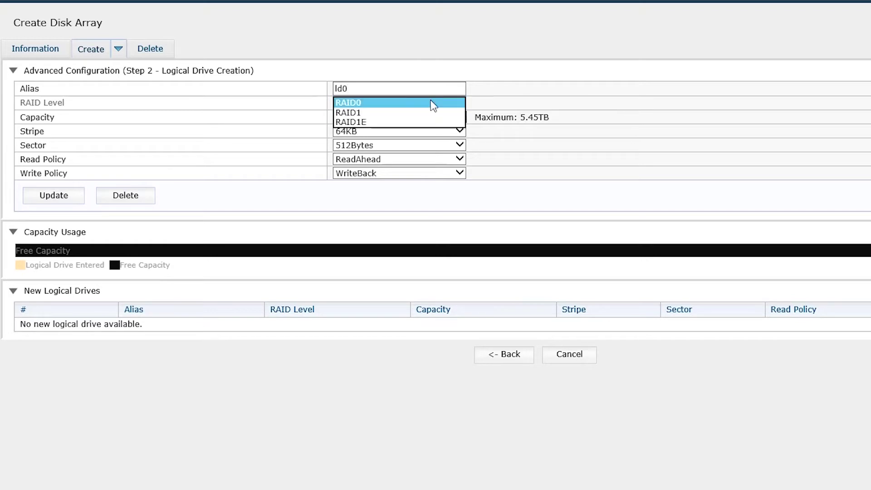
{"action": "left_click", "coordinate": [369, 112]}
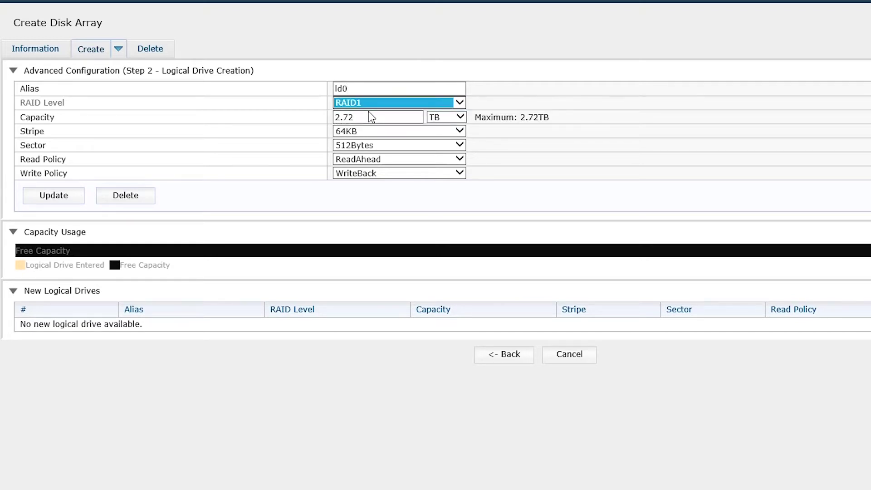
{"action": "left_click", "coordinate": [458, 131]}
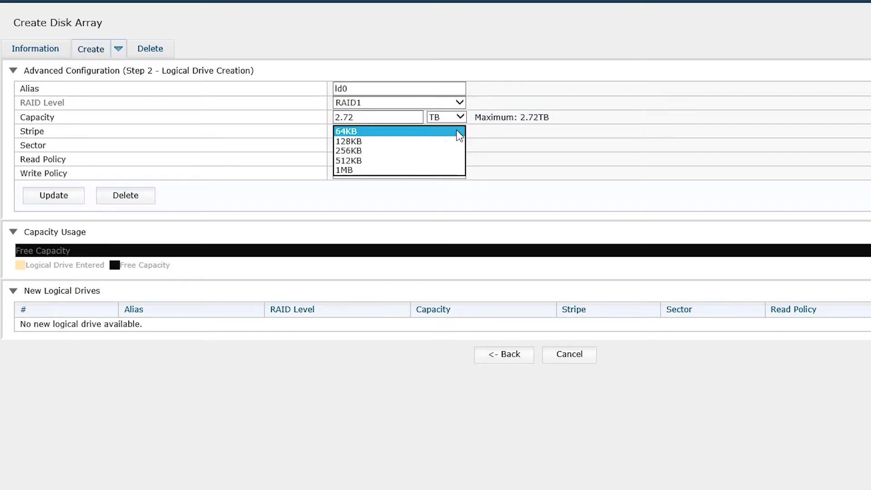
{"action": "left_click", "coordinate": [362, 170]}
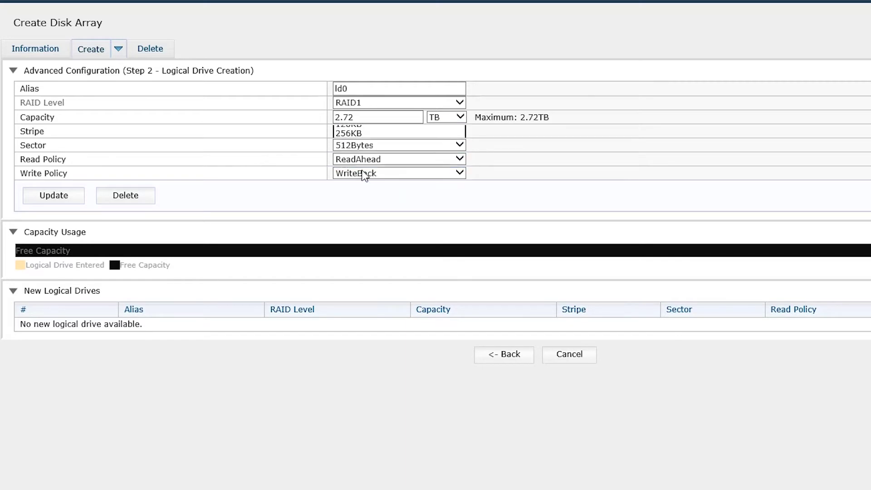
{"action": "left_click", "coordinate": [54, 205]}
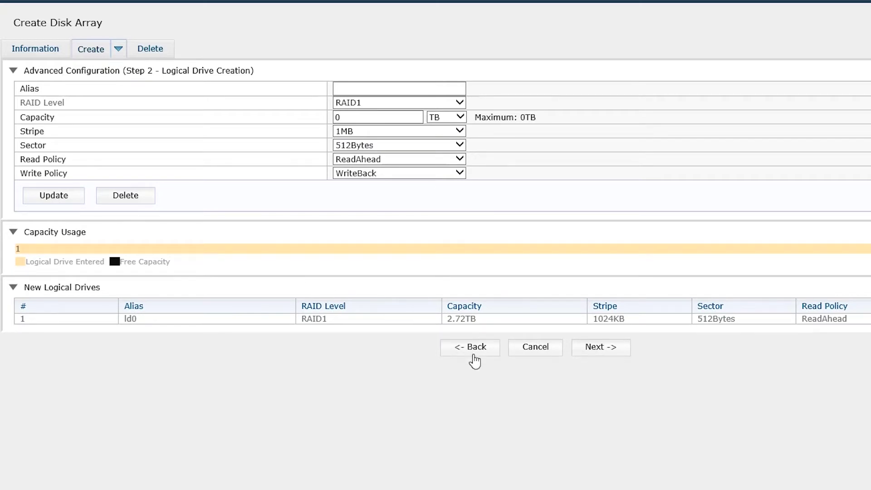
{"action": "left_click", "coordinate": [616, 350]}
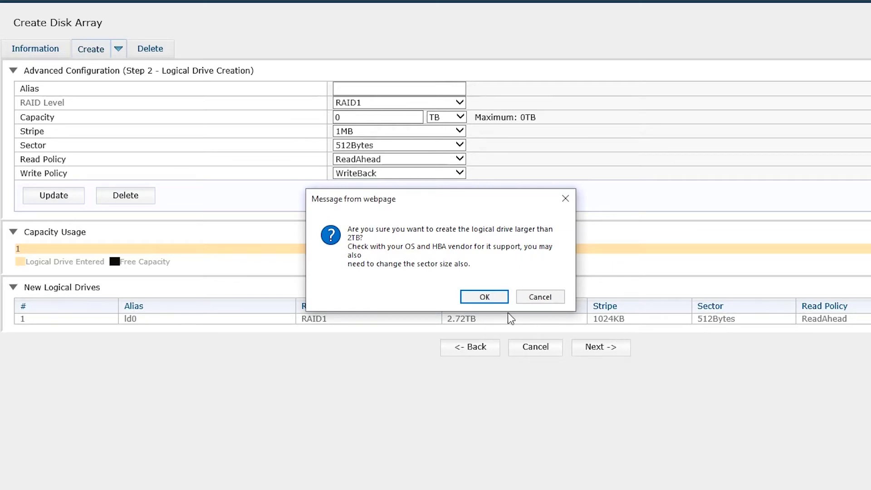
{"action": "left_click", "coordinate": [485, 296]}
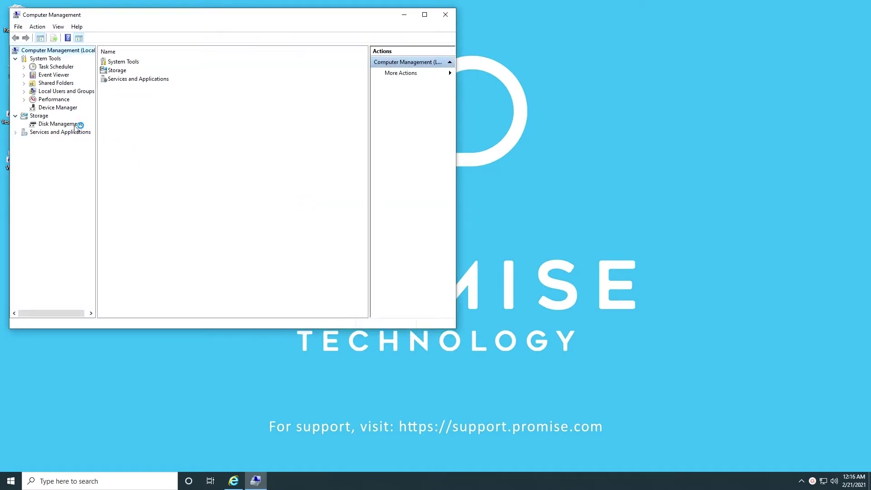
Step: Open Disk Management and initialize the new Disk 2
{"action": "left_click", "coordinate": [75, 125]}
{"action": "left_click_drag", "start_coordinate": [180, 22], "coordinate": [307, 49]}
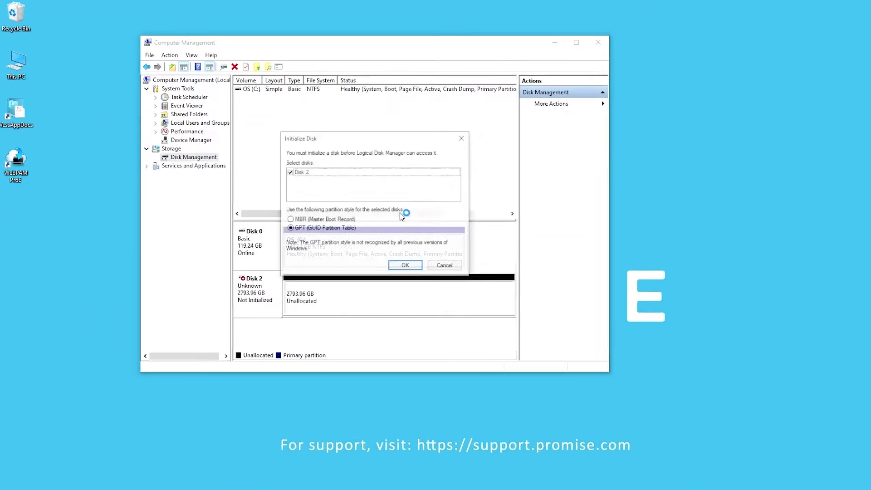
{"action": "left_click", "coordinate": [481, 307]}
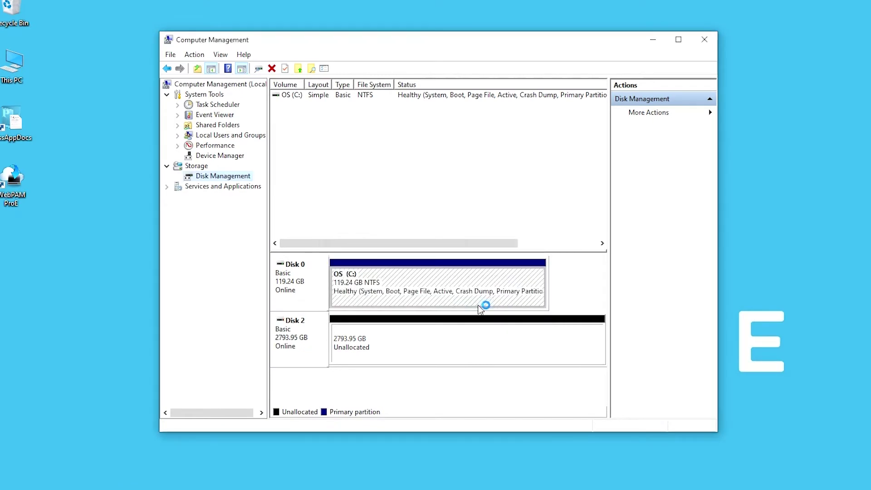
Step: Create a full-size simple volume on drive D labelled recording with 64K allocation units
{"action": "right_click", "coordinate": [432, 332]}
{"action": "left_click", "coordinate": [451, 340]}
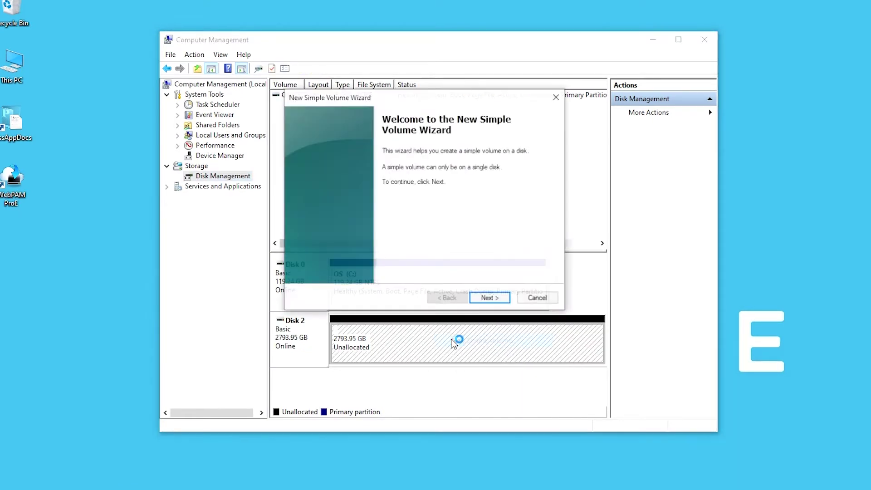
{"action": "left_click", "coordinate": [493, 299]}
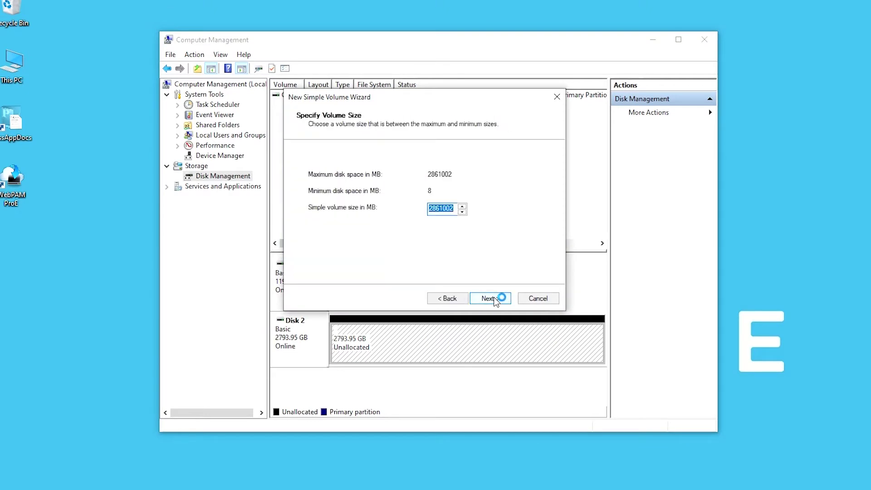
{"action": "left_click", "coordinate": [494, 298]}
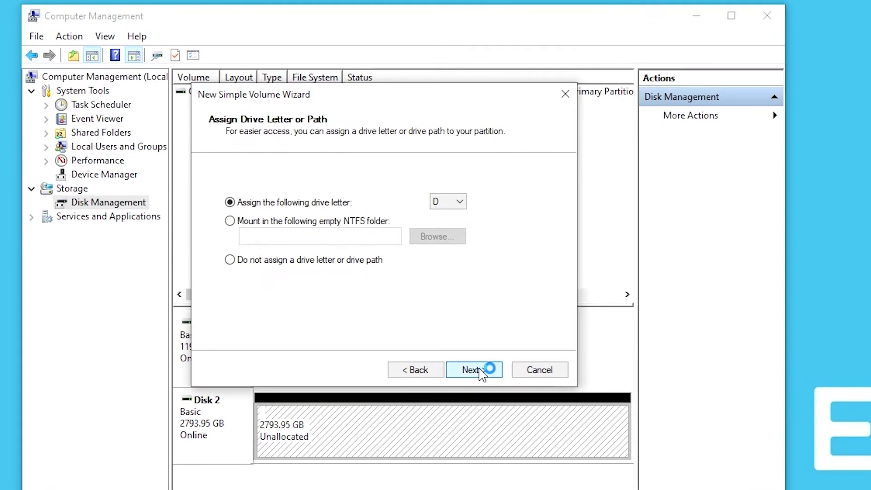
{"action": "left_click", "coordinate": [492, 299]}
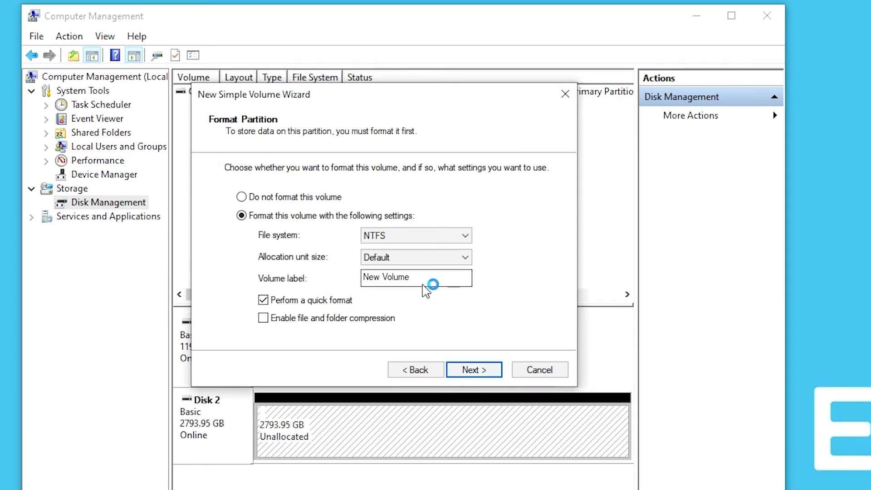
{"action": "type", "text": "recor"}
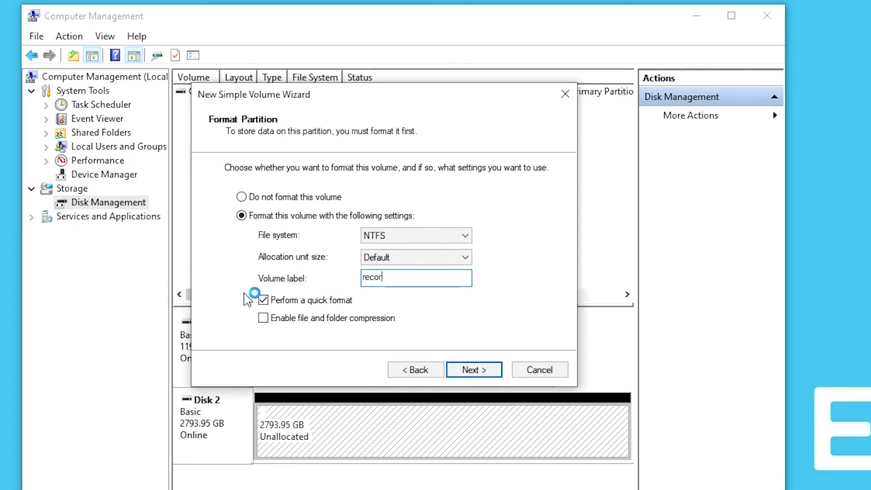
{"action": "type", "text": "ding"}
{"action": "left_click", "coordinate": [418, 258]}
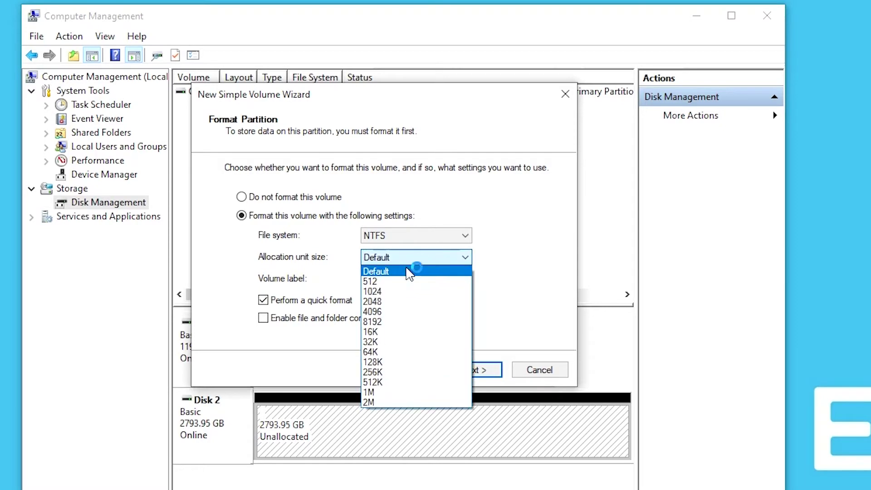
{"action": "left_click", "coordinate": [398, 352]}
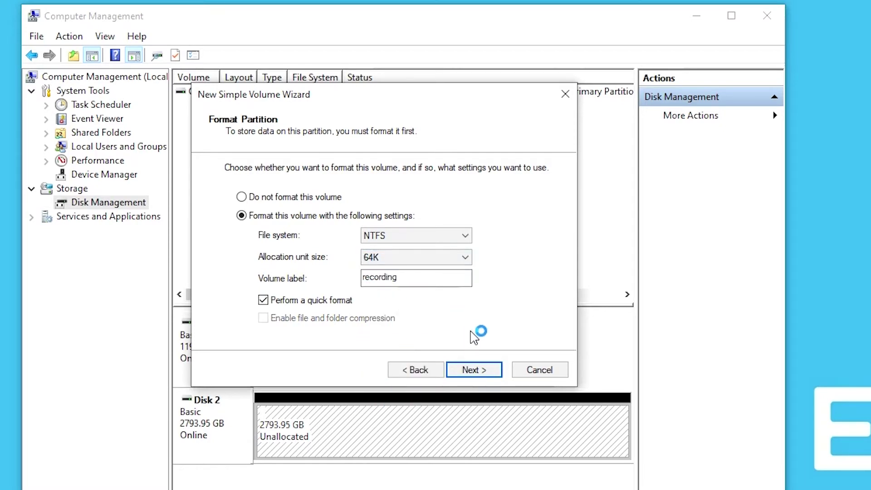
{"action": "left_click", "coordinate": [473, 370]}
{"action": "left_click", "coordinate": [471, 370]}
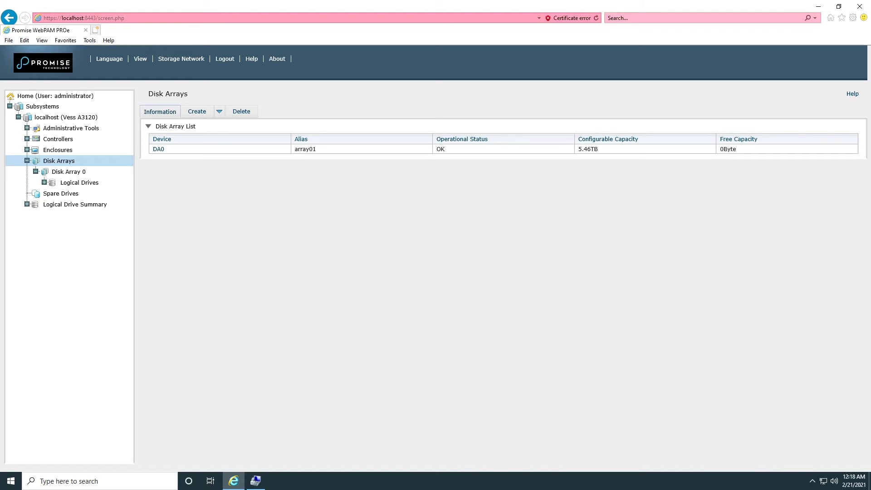
Step: Create a revertible global hot spare from drive ID3 (2.73TB) under Spare Drives
{"action": "left_click", "coordinate": [60, 195]}
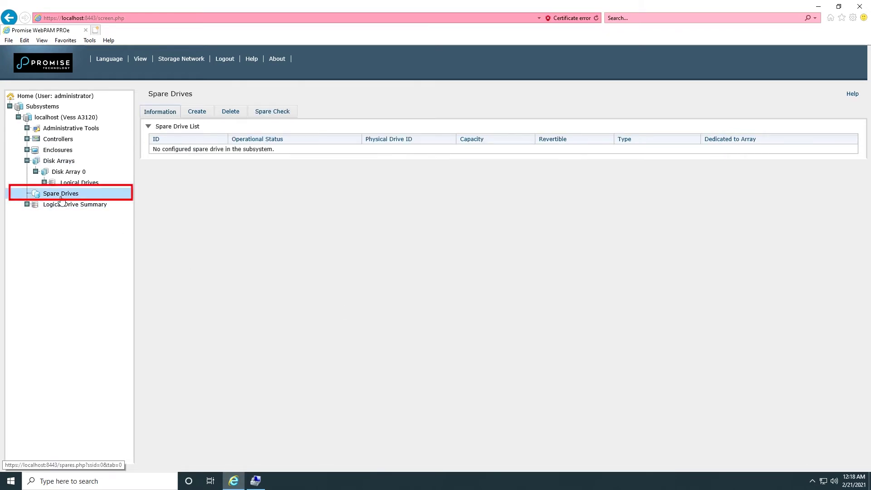
{"action": "left_click", "coordinate": [197, 112]}
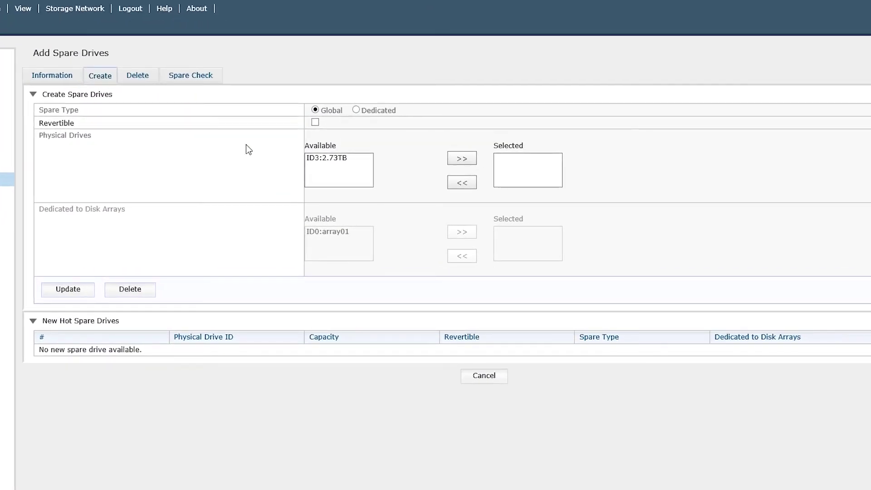
{"action": "left_click", "coordinate": [315, 123]}
{"action": "left_click", "coordinate": [337, 159]}
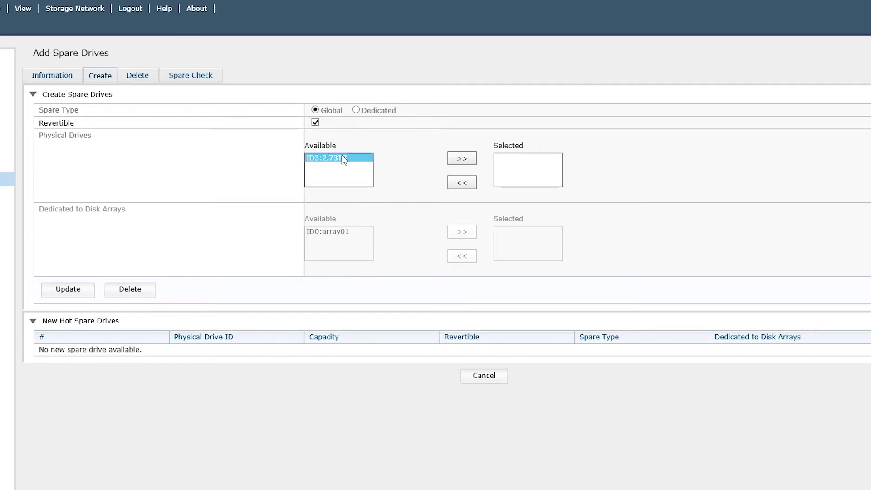
{"action": "left_click", "coordinate": [470, 159]}
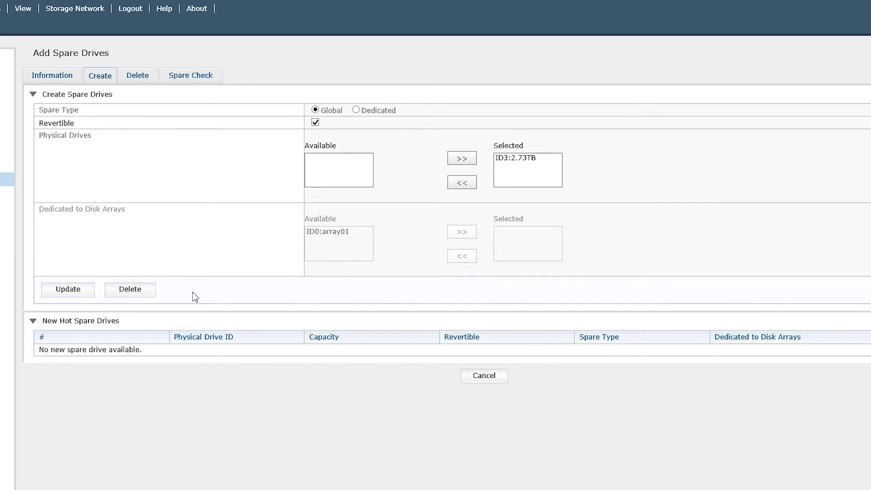
{"action": "left_click", "coordinate": [78, 292]}
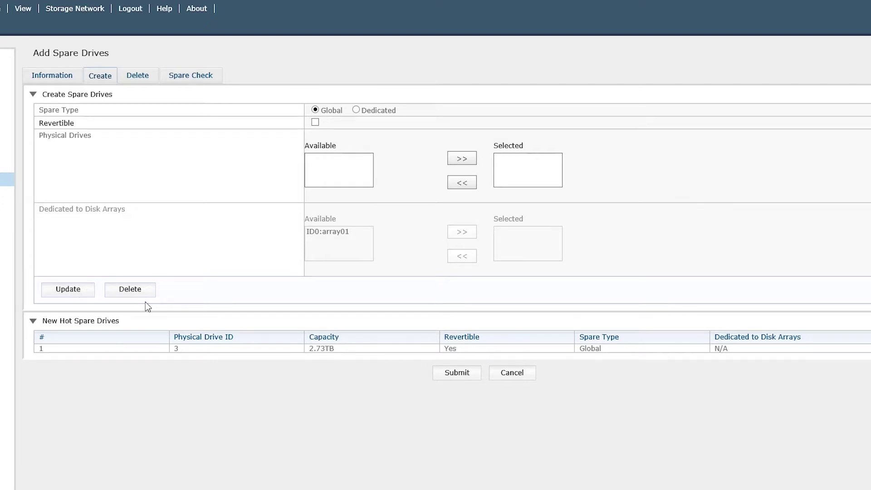
{"action": "left_click", "coordinate": [455, 373]}
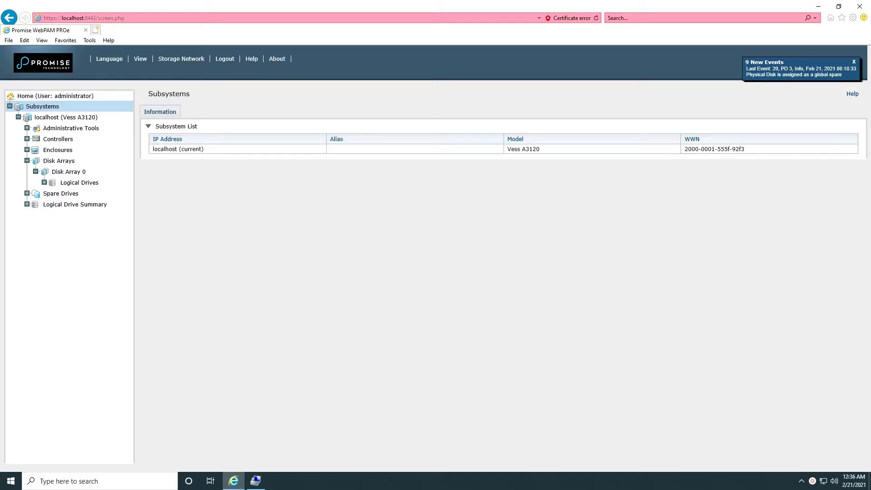
Step: Add a monthly Spare Check schedule on the Vess A3120 Scheduler tab
{"action": "left_click", "coordinate": [53, 118]}
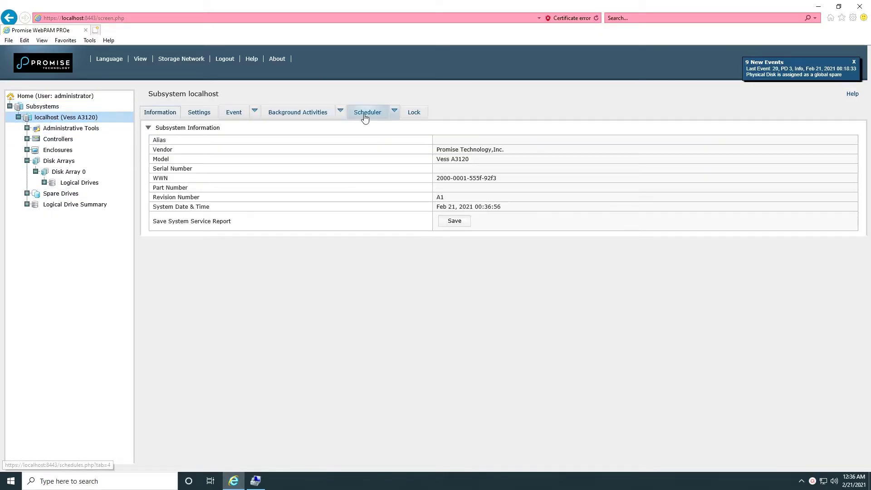
{"action": "left_click", "coordinate": [365, 114]}
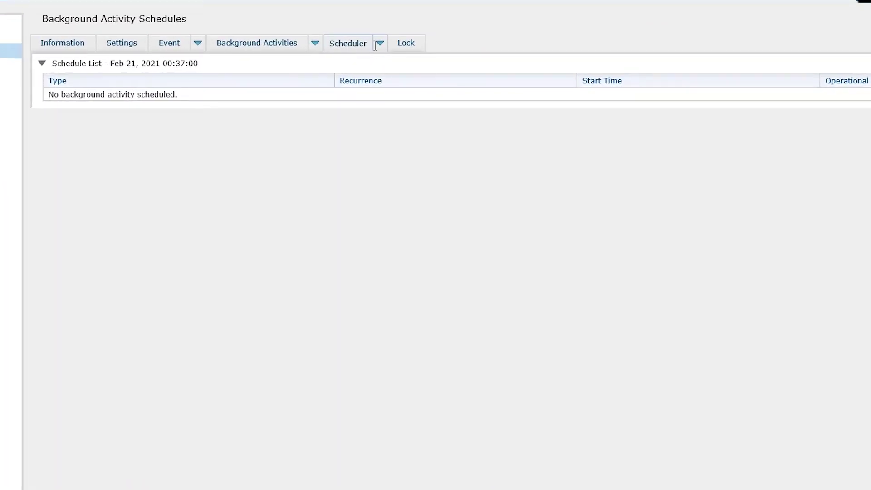
{"action": "left_click", "coordinate": [381, 49]}
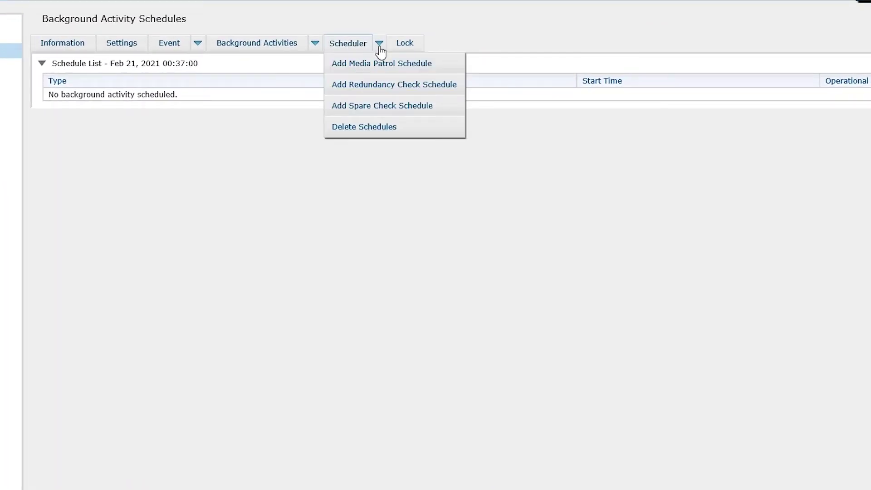
{"action": "left_click", "coordinate": [395, 107]}
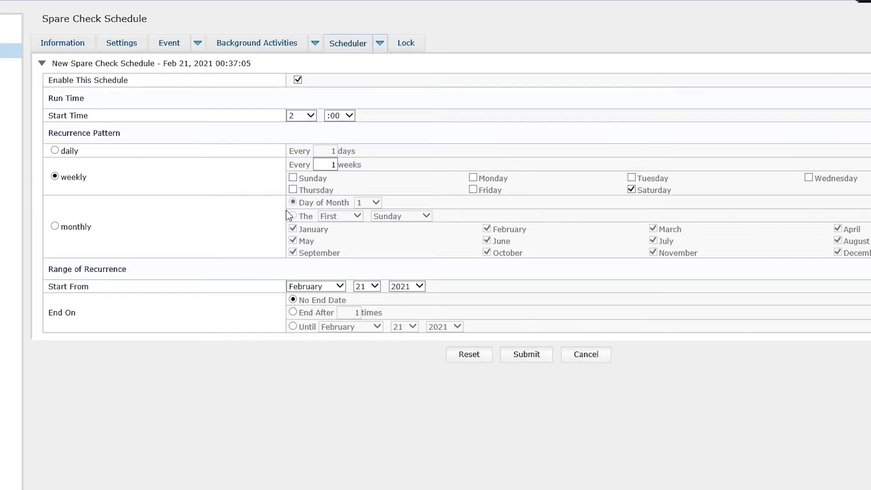
{"action": "left_click", "coordinate": [55, 227]}
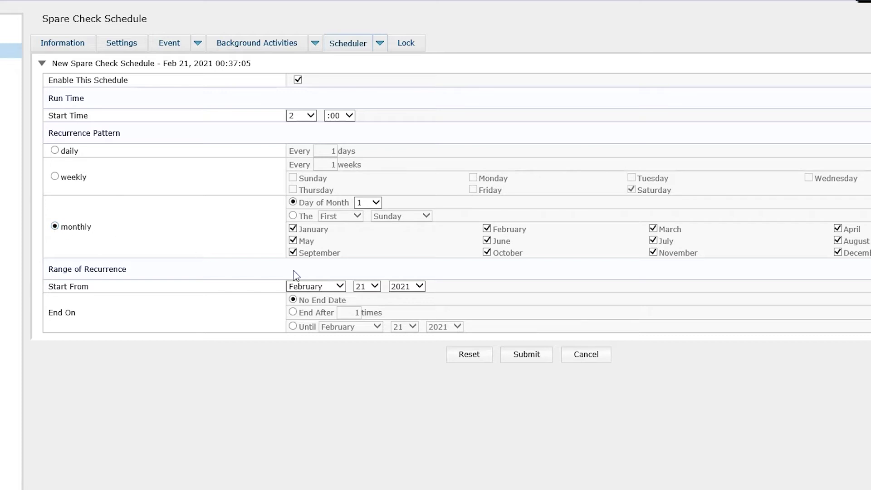
{"action": "left_click", "coordinate": [527, 356]}
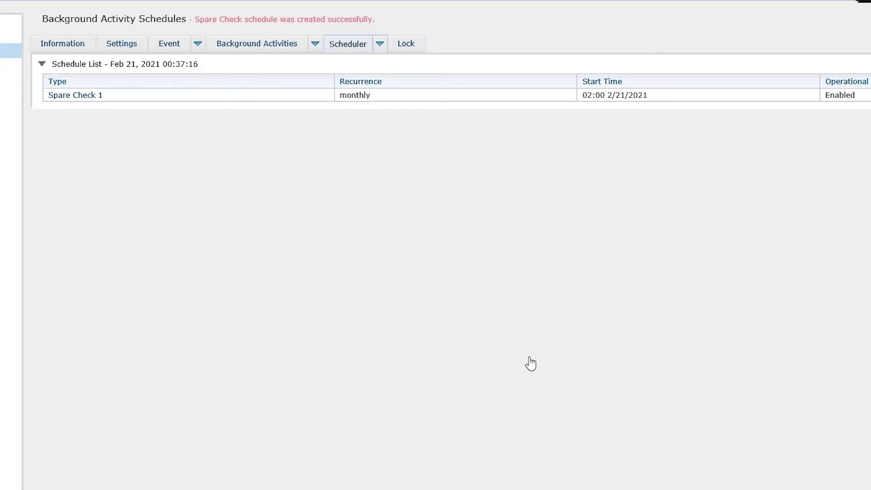
Step: Add a Media Patrol schedule, then show the spare drive list
{"action": "left_click", "coordinate": [379, 45]}
{"action": "left_click", "coordinate": [385, 67]}
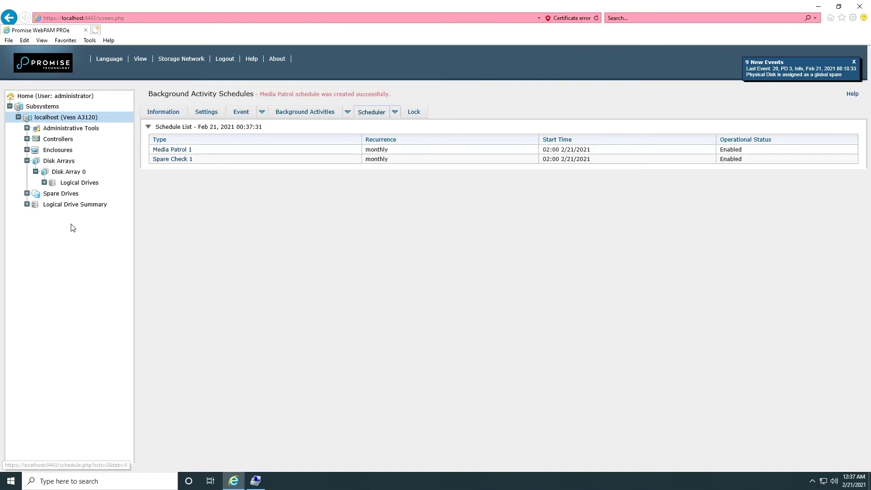
{"action": "left_click", "coordinate": [55, 194]}
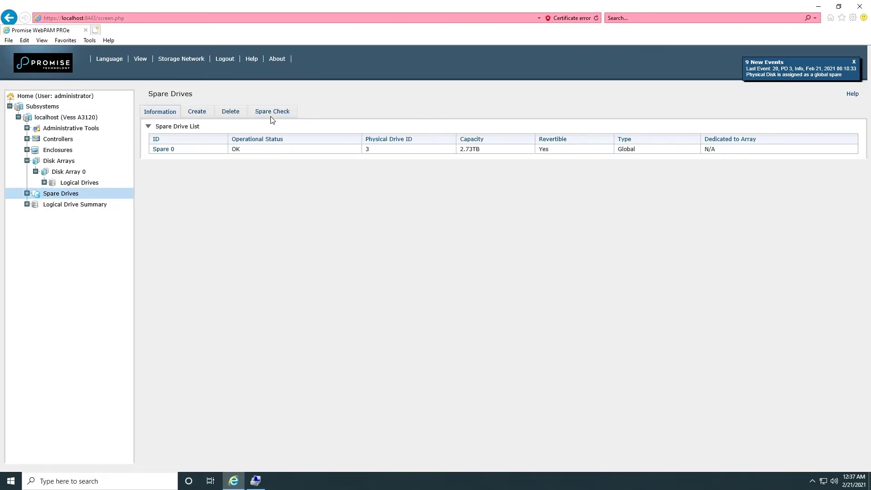
Step: Open the Spare Check form and list the startable background activities
{"action": "left_click", "coordinate": [271, 116]}
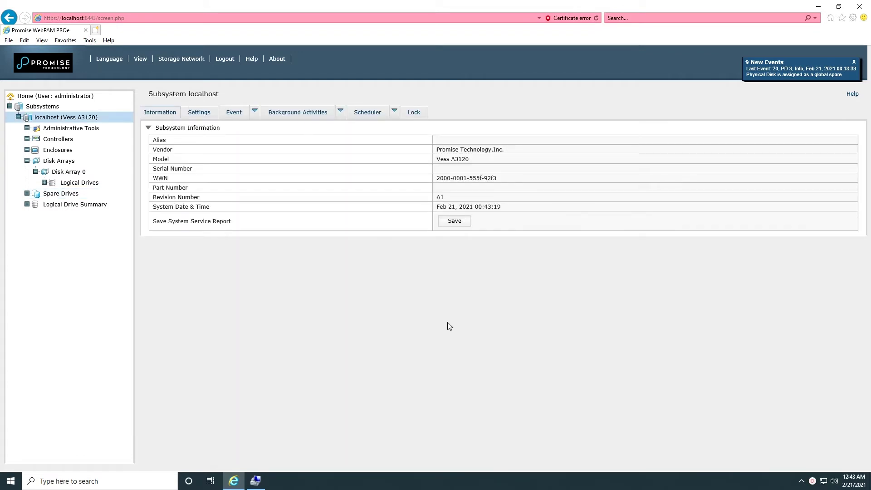
{"action": "left_click", "coordinate": [343, 114]}
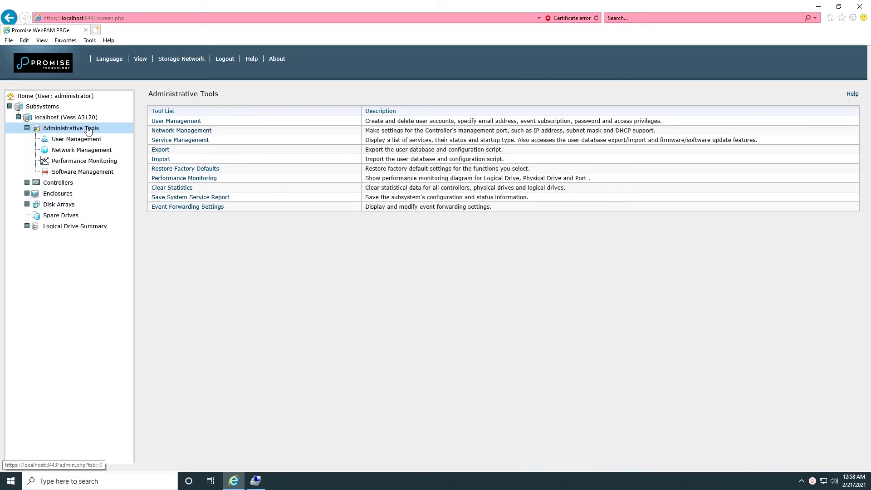
Step: Chart PD1, PD2 and PD3 in Performance Monitoring, cycling metrics through IOPS and average latency to maximum latency
{"action": "left_click", "coordinate": [87, 162]}
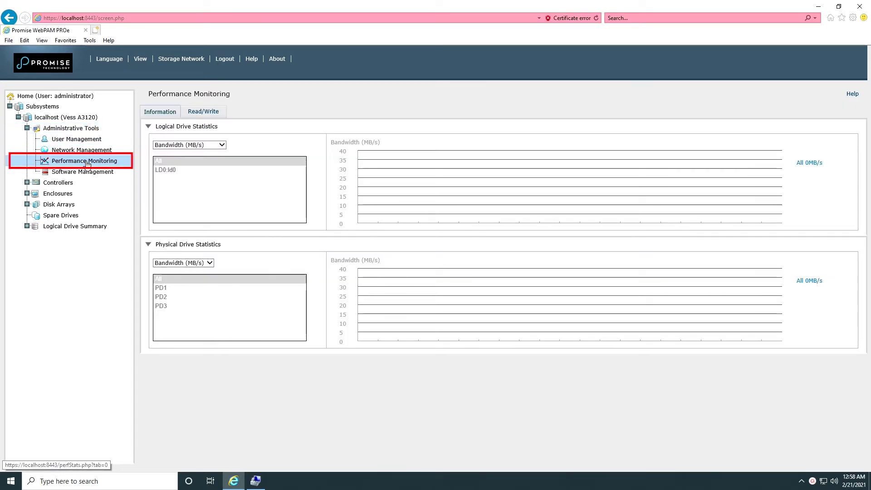
{"action": "left_click", "coordinate": [166, 289]}
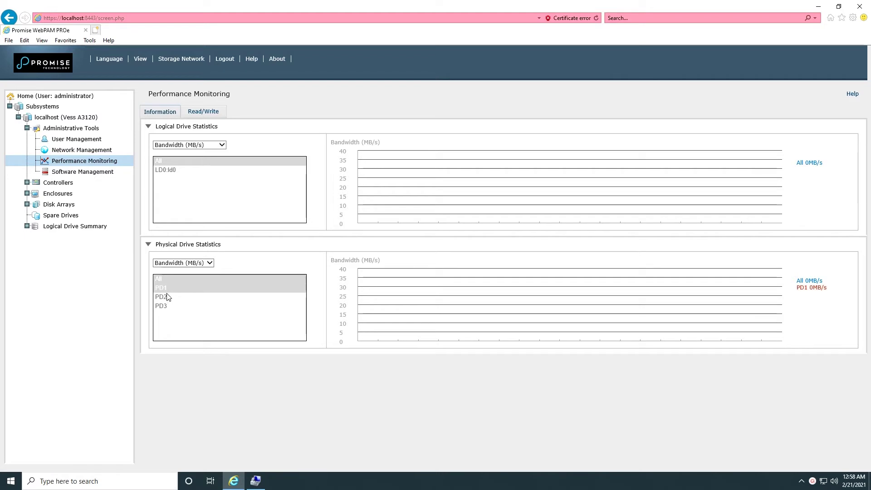
{"action": "left_click", "coordinate": [168, 297]}
{"action": "left_click", "coordinate": [164, 307]}
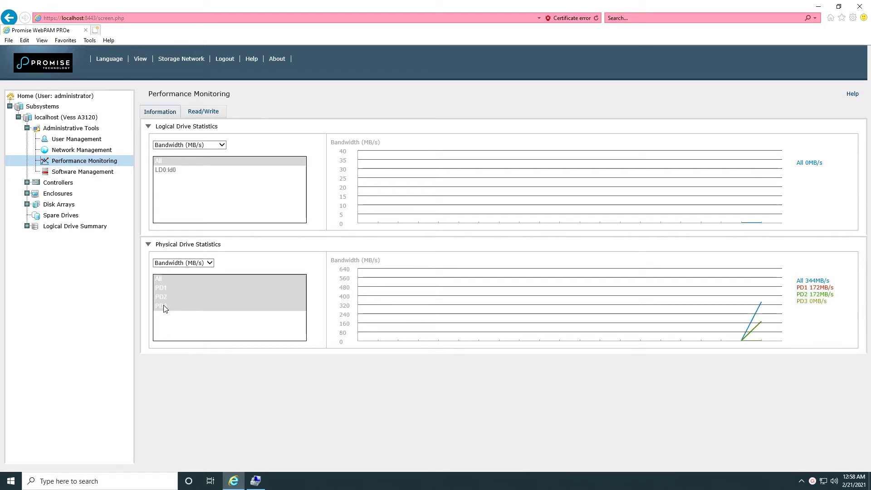
{"action": "left_click", "coordinate": [209, 264]}
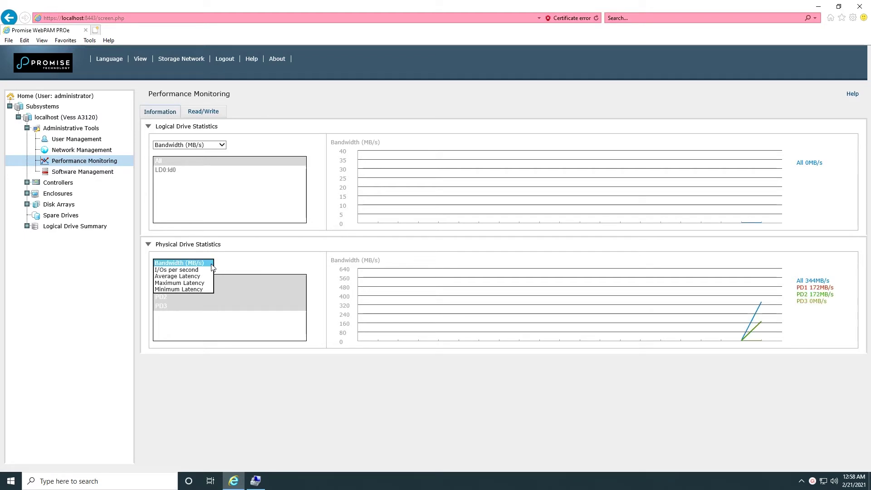
{"action": "left_click", "coordinate": [206, 270]}
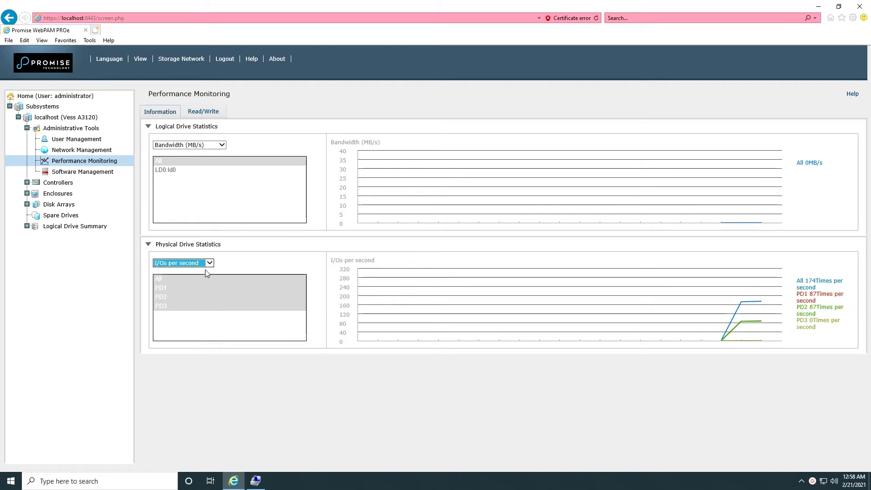
{"action": "left_click", "coordinate": [209, 263]}
{"action": "left_click", "coordinate": [200, 271]}
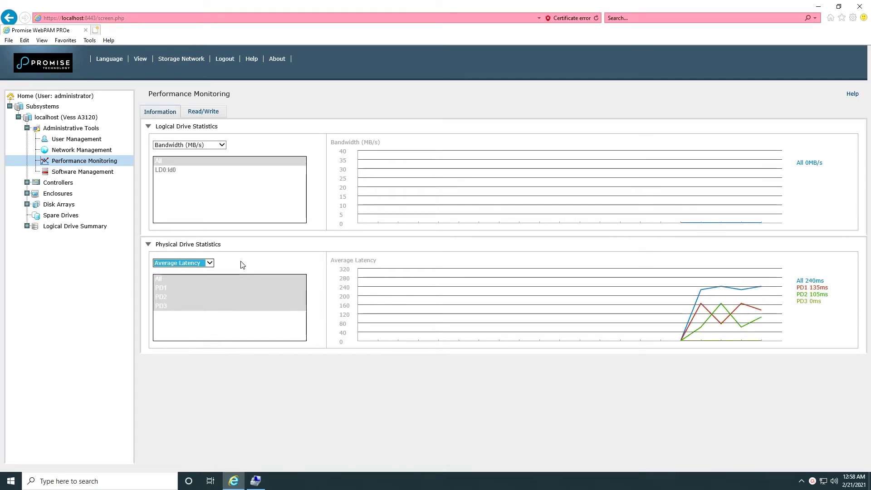
{"action": "left_click", "coordinate": [210, 263]}
{"action": "left_click", "coordinate": [199, 270]}
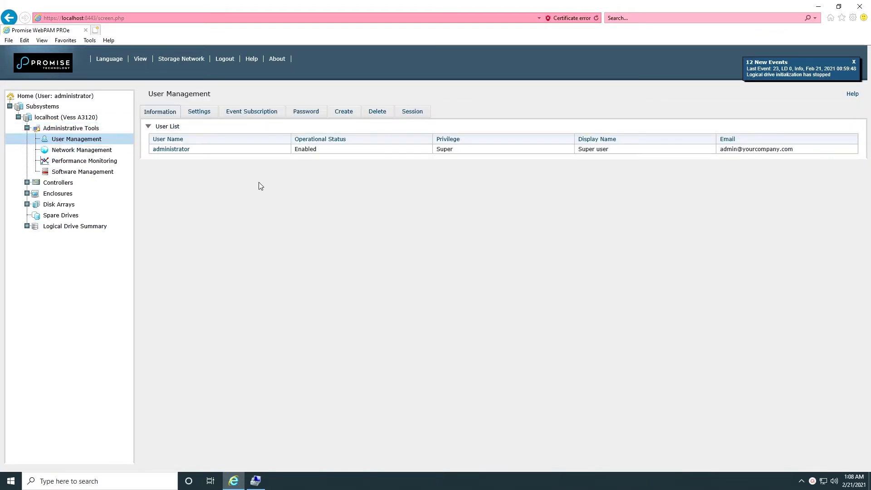
Step: Start a new user, entering the user name, password and password confirmation
{"action": "left_click", "coordinate": [346, 112]}
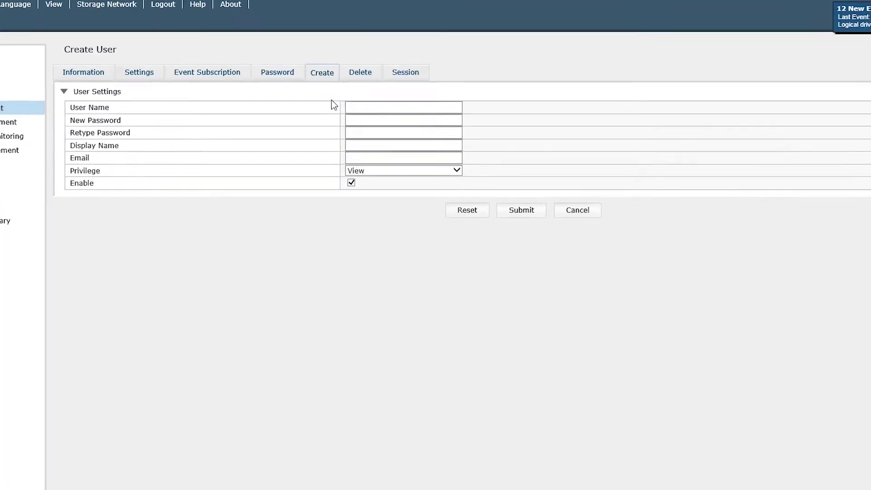
{"action": "left_click", "coordinate": [377, 140]}
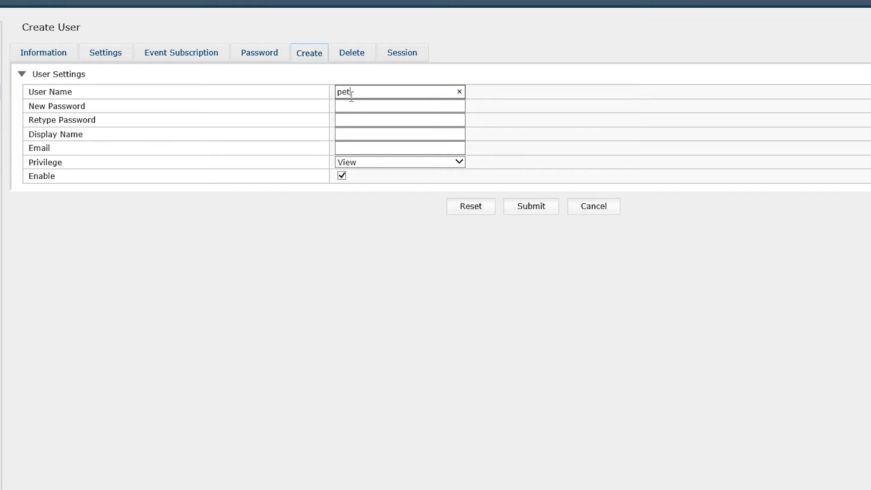
{"action": "key", "text": "Tab"}
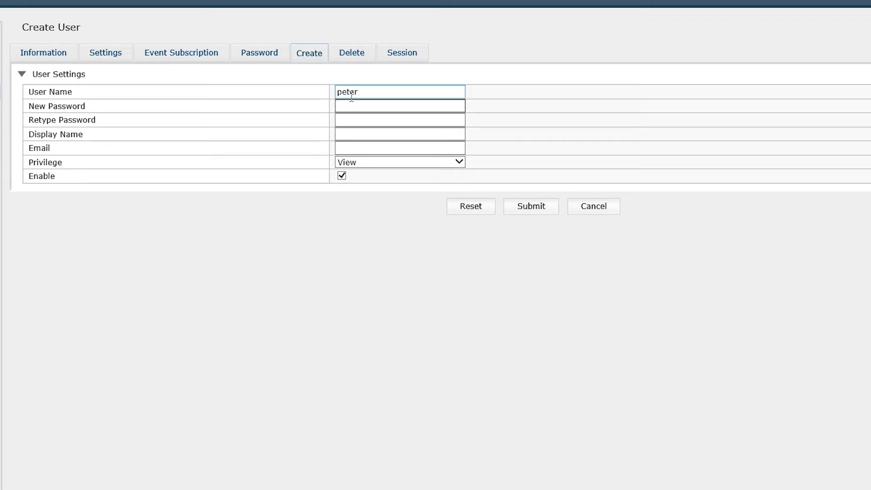
{"action": "type", "text": "***"}
{"action": "key", "text": "Tab"}
{"action": "type", "text": "**"}
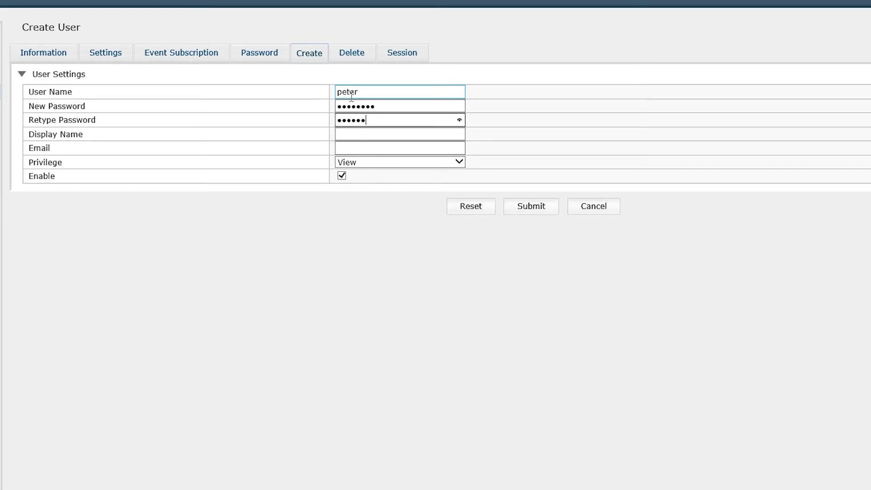
Step: Fill in the new user's display name and e-mail, set Super privilege, and submit
{"action": "left_click", "coordinate": [377, 132]}
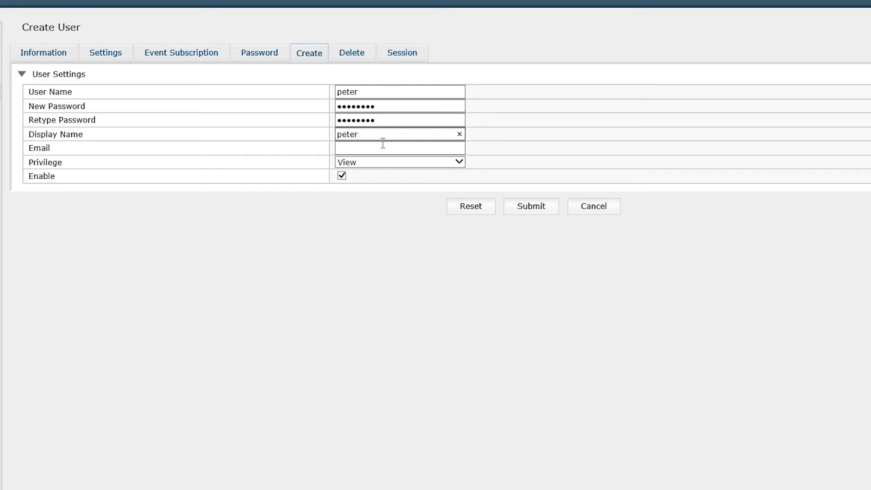
{"action": "left_click", "coordinate": [385, 145]}
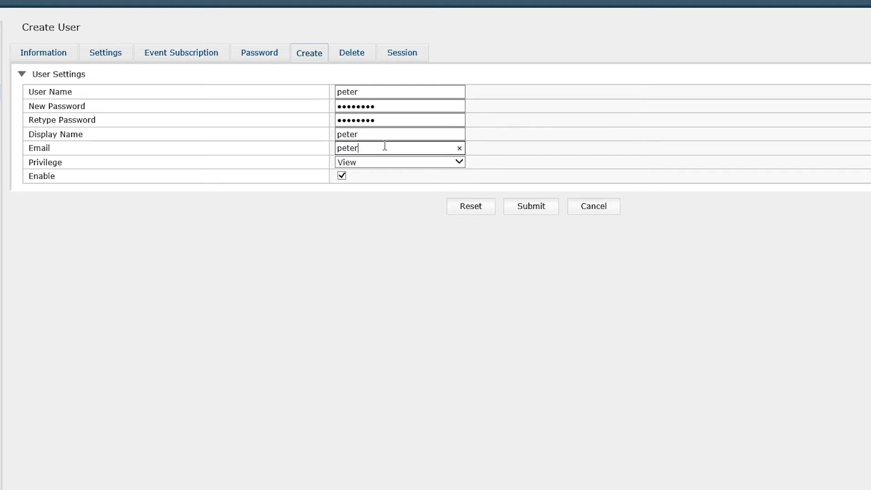
{"action": "left_click", "coordinate": [443, 165]}
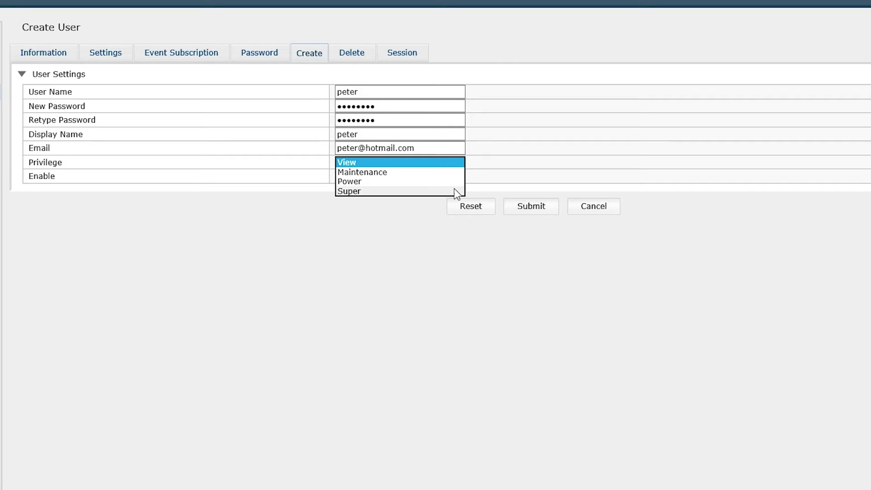
{"action": "left_click", "coordinate": [454, 189]}
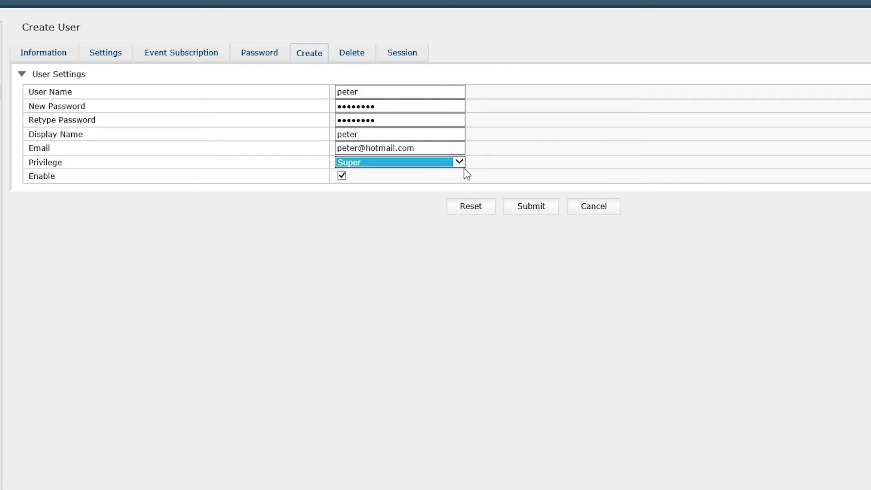
{"action": "left_click", "coordinate": [517, 207]}
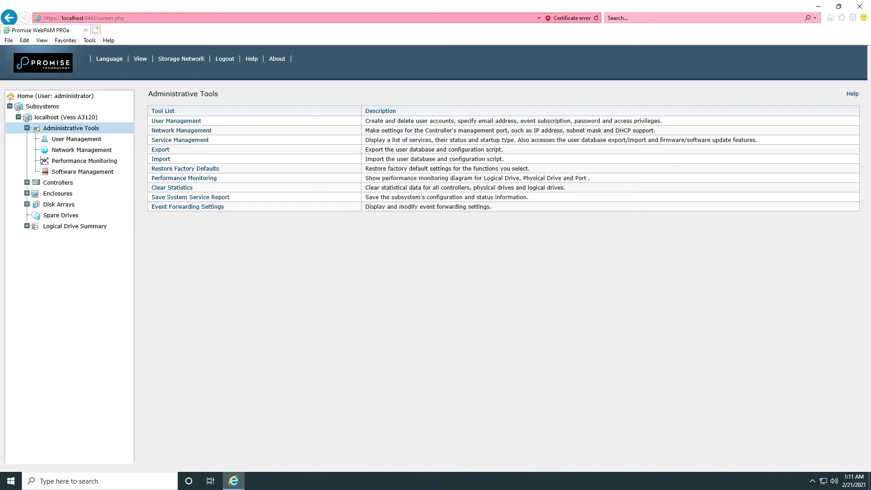
Step: Export the User Database and save the file to the Desktop
{"action": "left_click", "coordinate": [160, 150]}
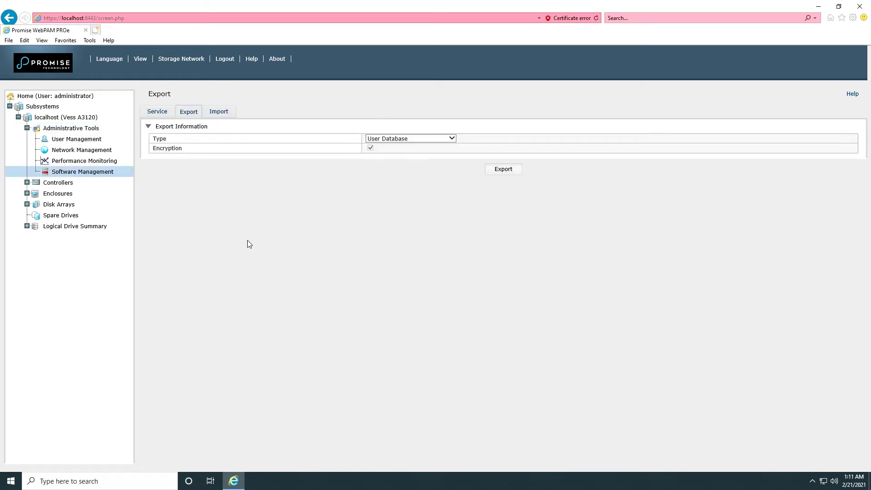
{"action": "left_click", "coordinate": [503, 169]}
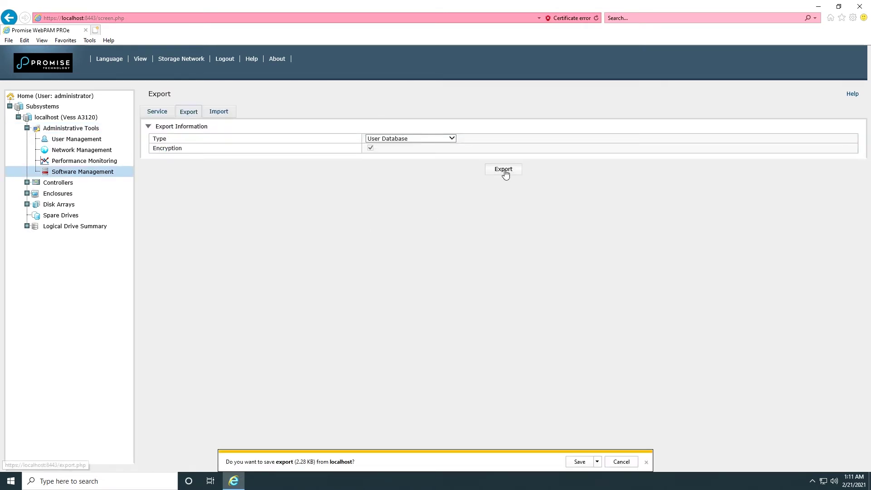
{"action": "left_click", "coordinate": [598, 461]}
{"action": "left_click", "coordinate": [628, 451]}
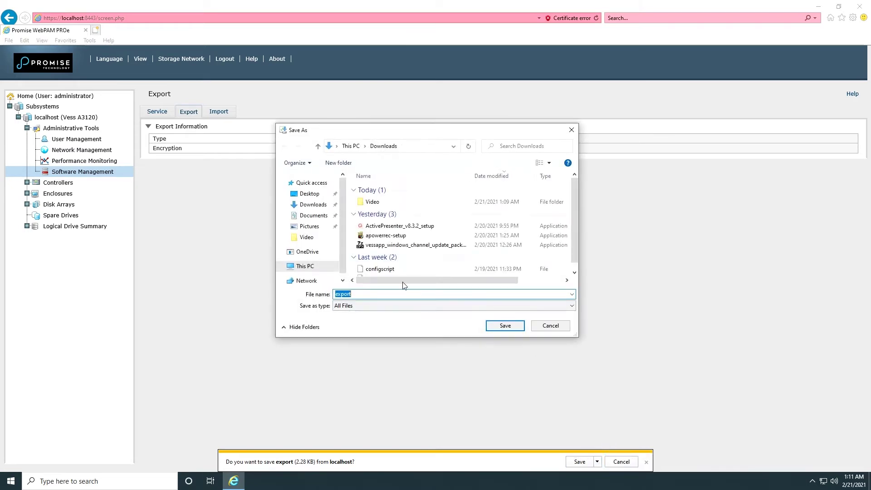
{"action": "left_click", "coordinate": [307, 193]}
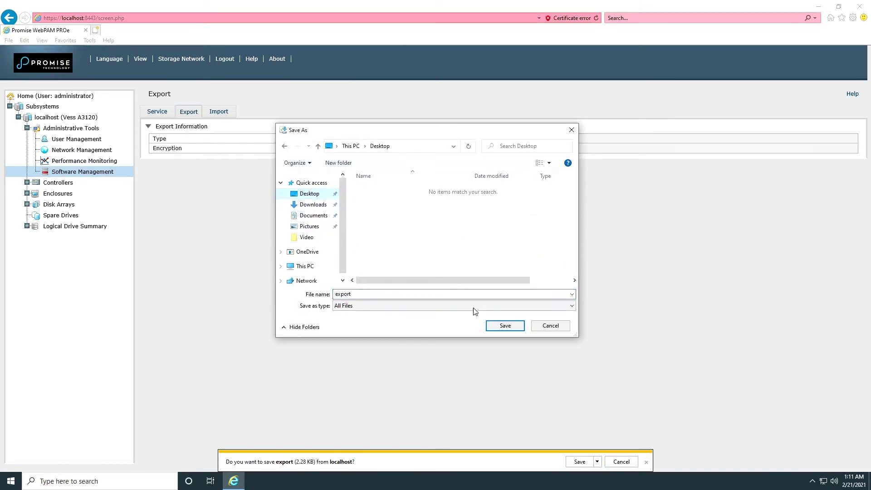
{"action": "left_click", "coordinate": [504, 325]}
Step: Export the Configuration Script to the Desktop, then go to the Import page
{"action": "left_click", "coordinate": [411, 138]}
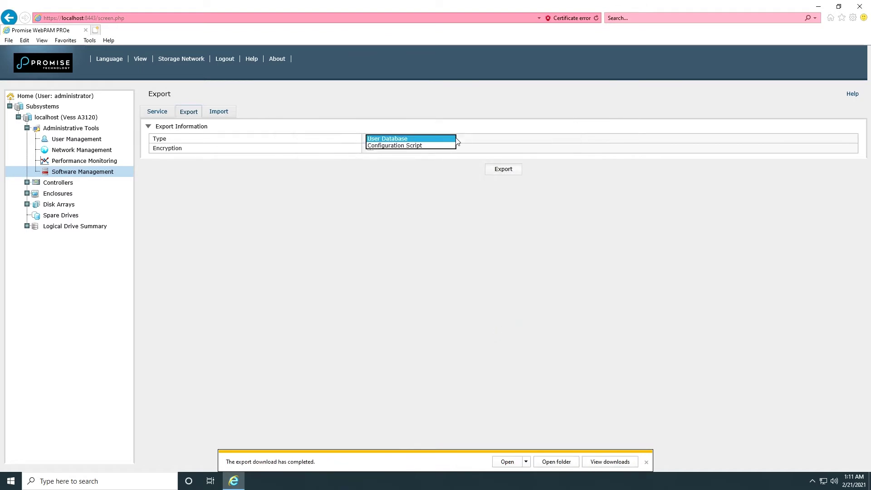
{"action": "left_click", "coordinate": [414, 146]}
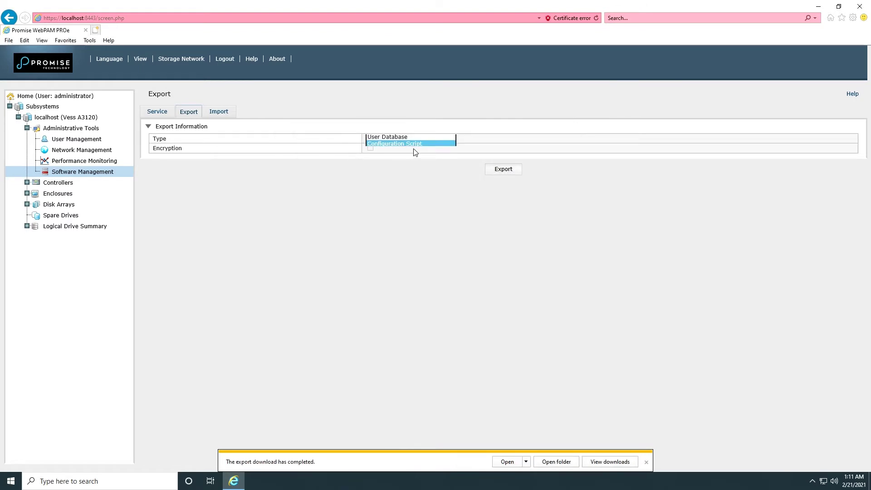
{"action": "left_click", "coordinate": [502, 171]}
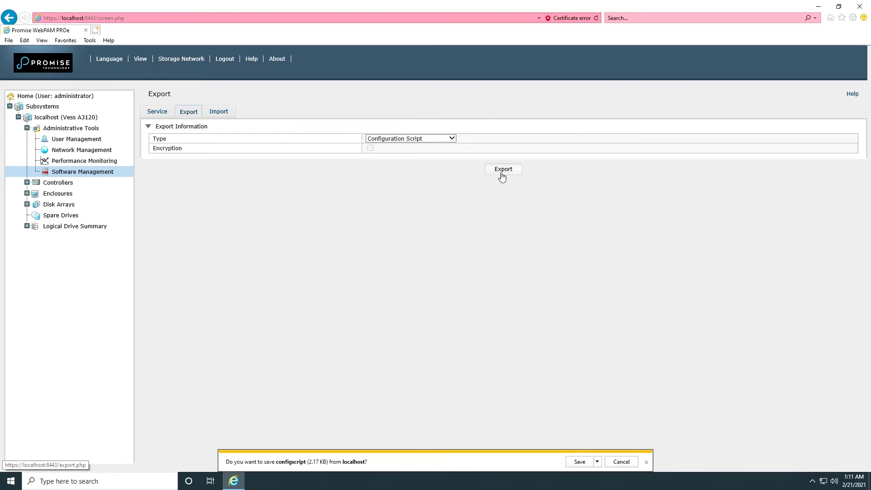
{"action": "left_click", "coordinate": [597, 461]}
{"action": "left_click", "coordinate": [619, 449]}
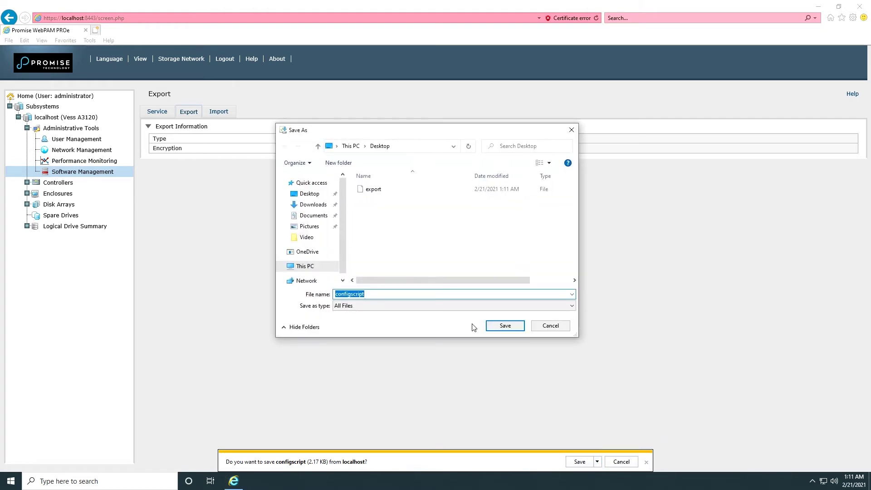
{"action": "left_click", "coordinate": [501, 329]}
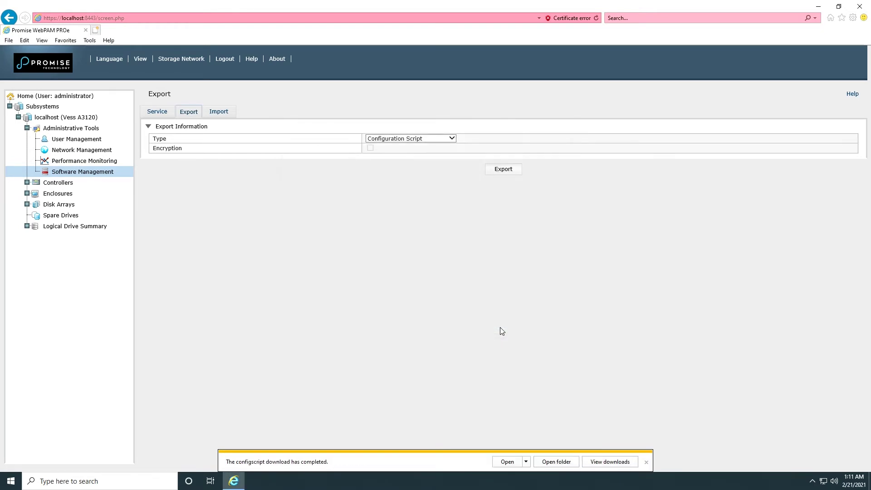
{"action": "left_click", "coordinate": [219, 112]}
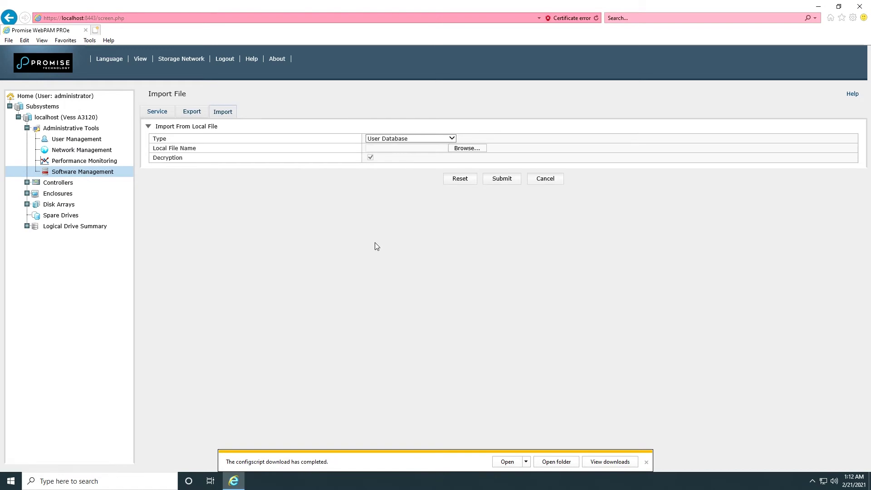
Step: Import the user database export file from the Desktop and confirm the successful import
{"action": "left_click", "coordinate": [464, 150]}
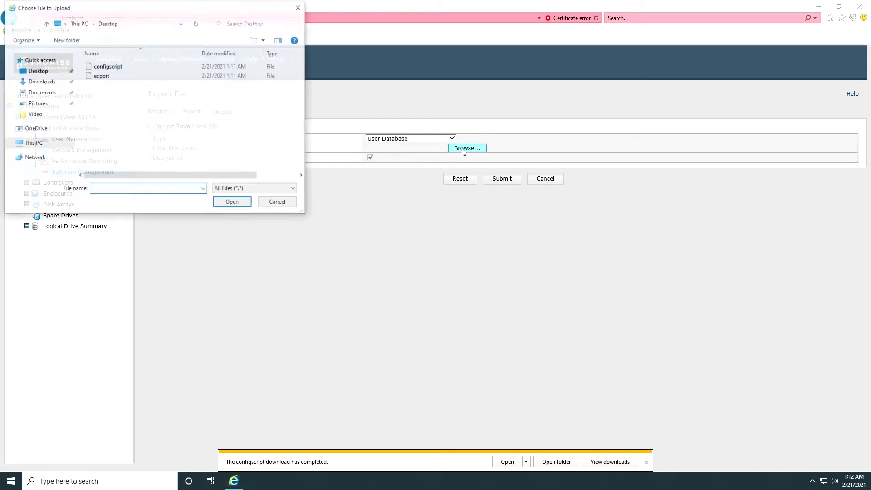
{"action": "double_click", "coordinate": [100, 76]}
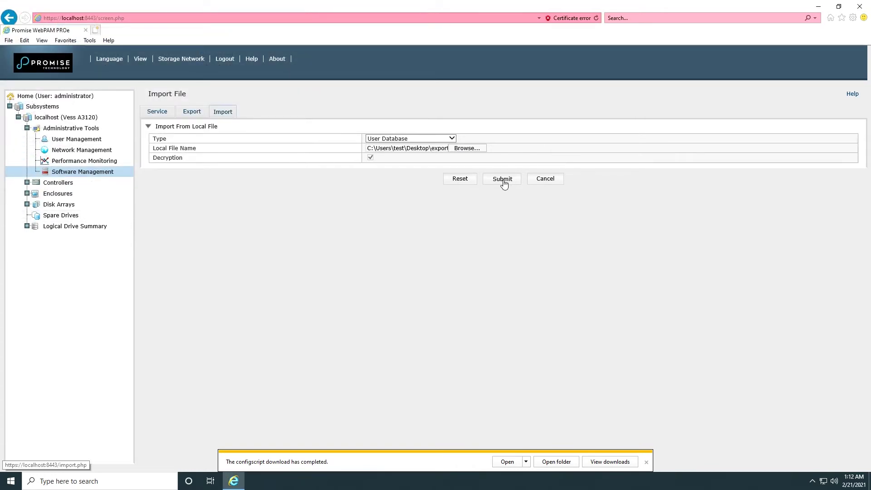
{"action": "left_click", "coordinate": [503, 179]}
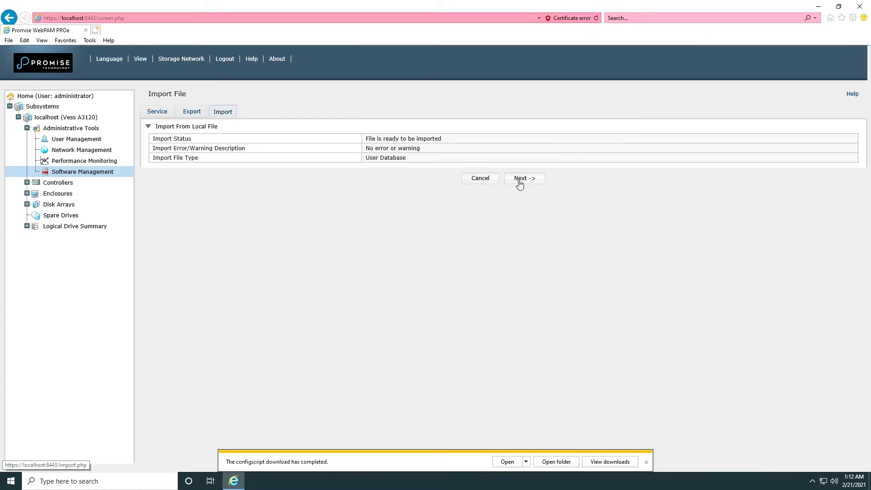
{"action": "left_click", "coordinate": [519, 181]}
{"action": "left_click", "coordinate": [454, 274]}
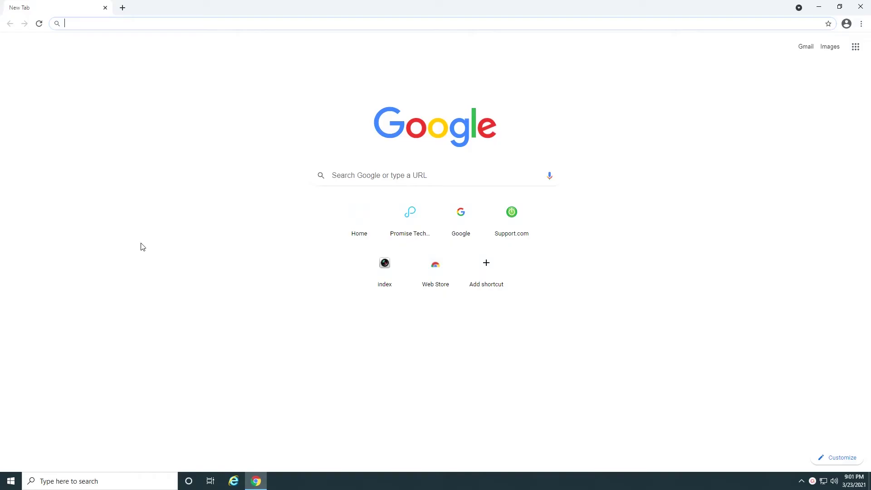
Step: Load the promise.com website and go to Support > Download Center
{"action": "type", "text": "www."}
{"action": "key", "text": "Return"}
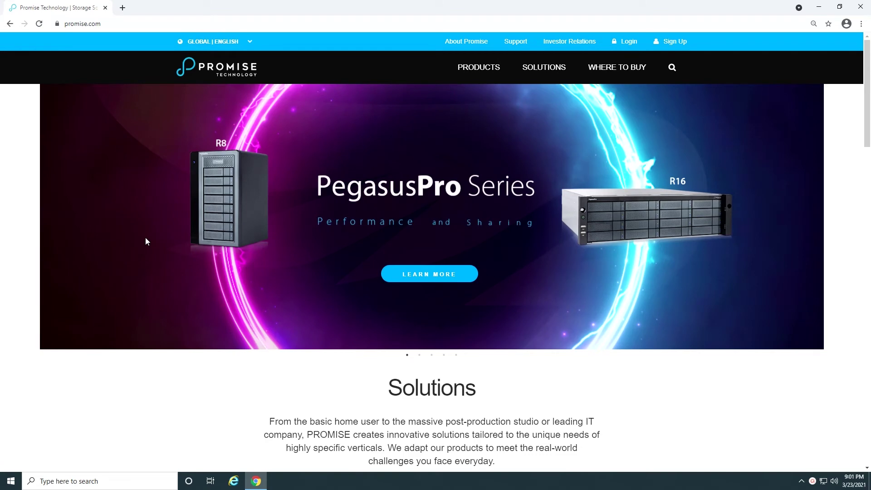
{"action": "left_click", "coordinate": [510, 45]}
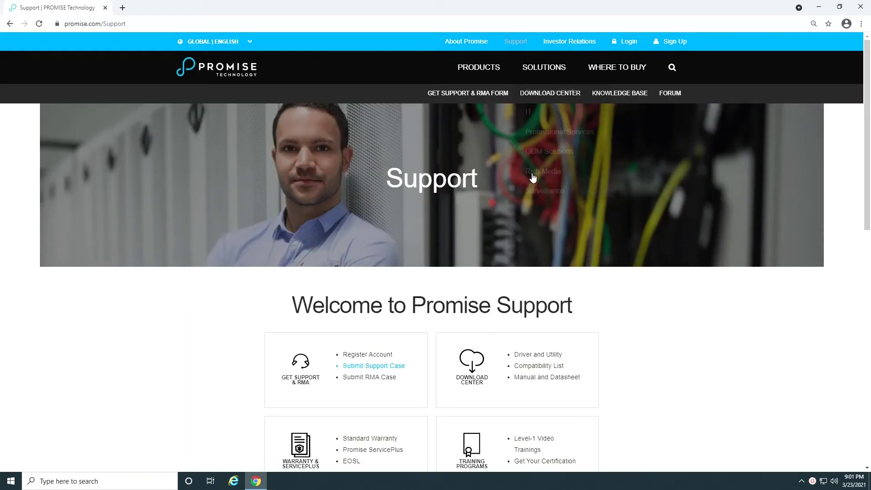
{"action": "scroll", "coordinate": [599, 328], "scroll_direction": "down", "scroll_amount": 3}
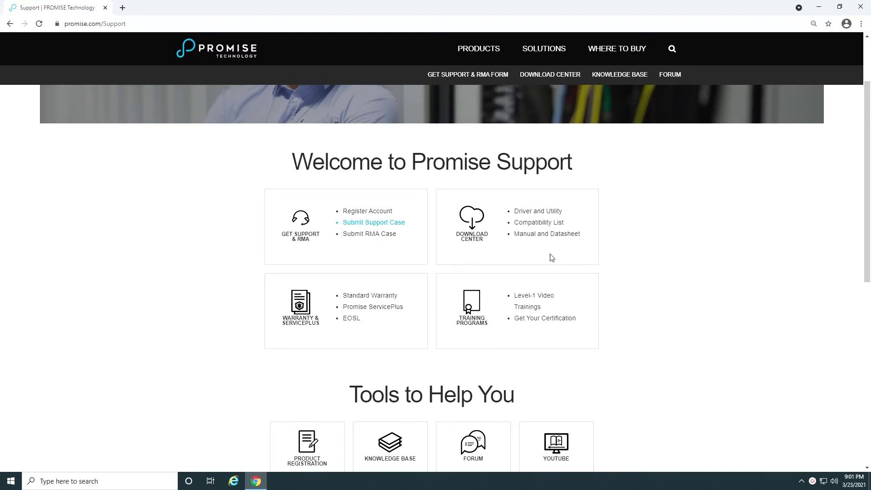
{"action": "left_click", "coordinate": [529, 233]}
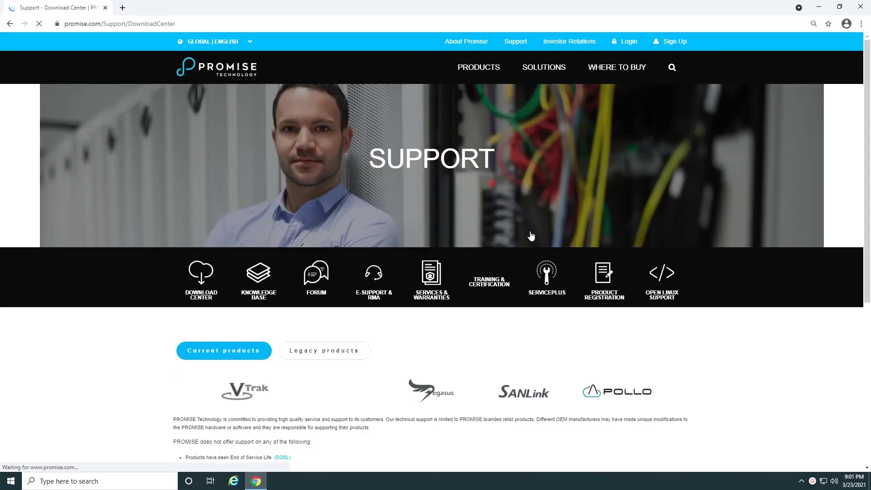
Step: Download the English Vess A3120 RAID Drivers package and open the vessapp installer
{"action": "scroll", "coordinate": [532, 235], "scroll_direction": "down", "scroll_amount": 3}
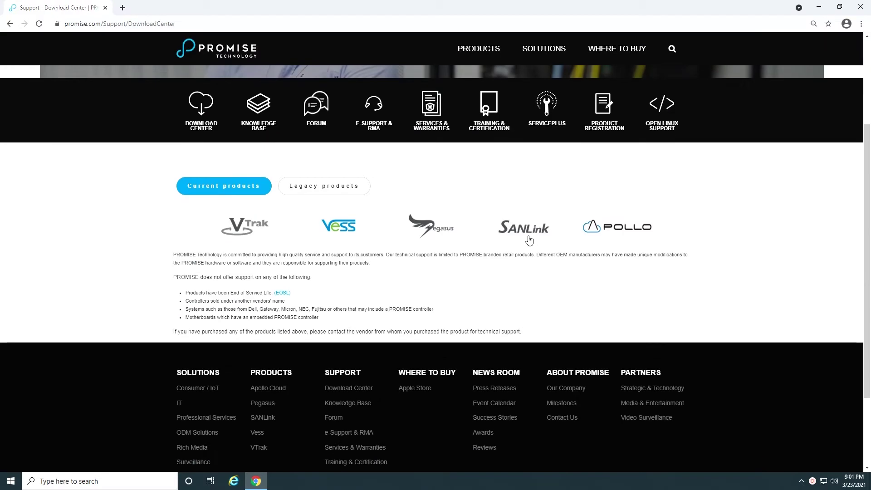
{"action": "left_click", "coordinate": [341, 233]}
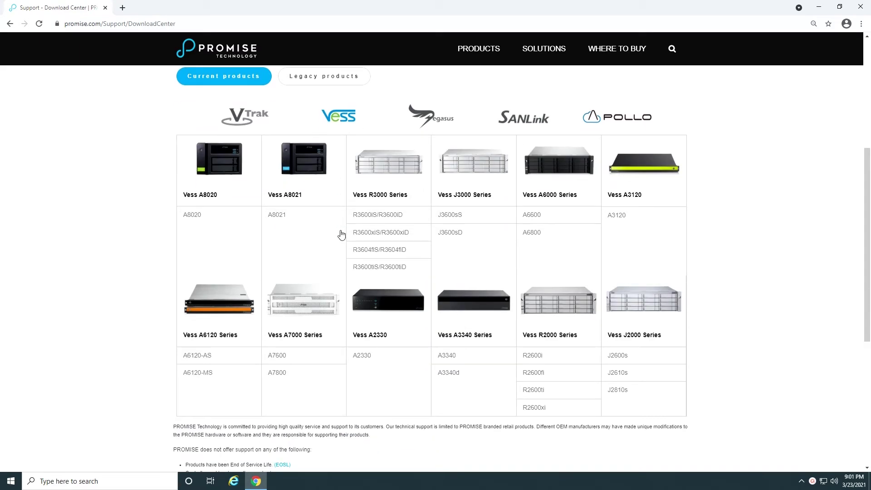
{"action": "left_click", "coordinate": [615, 215]}
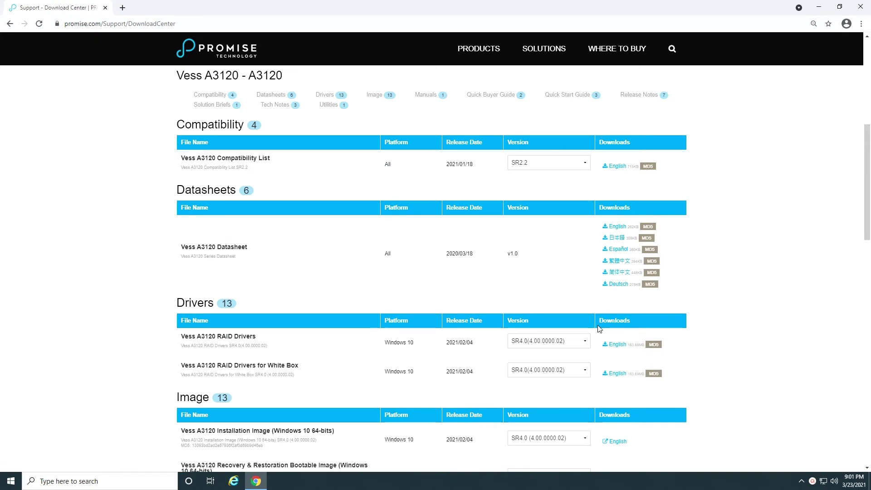
{"action": "left_click", "coordinate": [616, 344]}
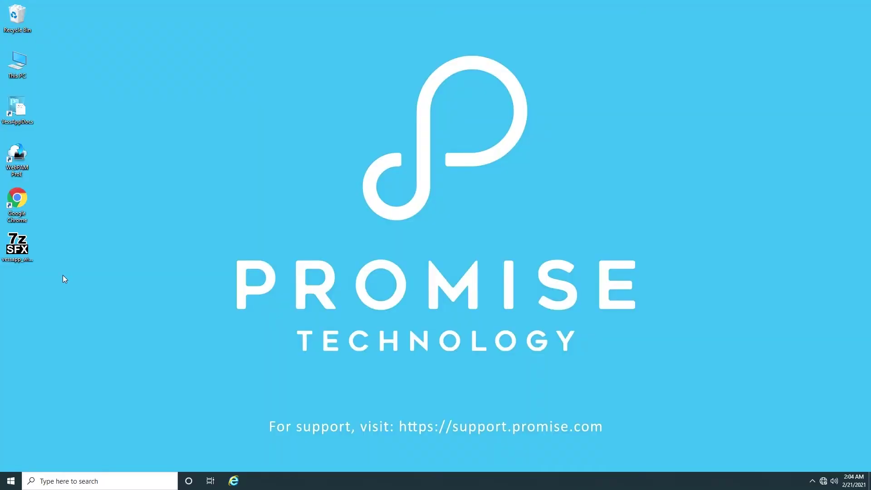
{"action": "right_click", "coordinate": [20, 247]}
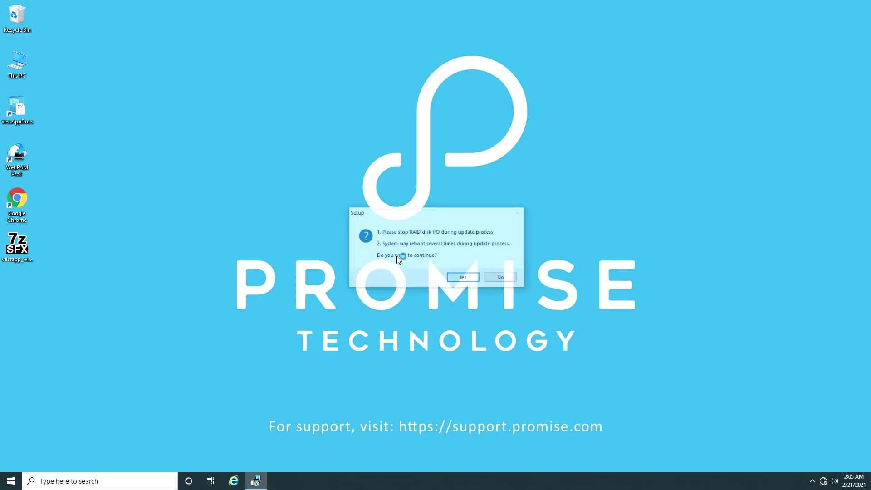
Step: Install the VessApp 4.0.0.02 update package and complete the device driver installation wizard
{"action": "left_click", "coordinate": [462, 278]}
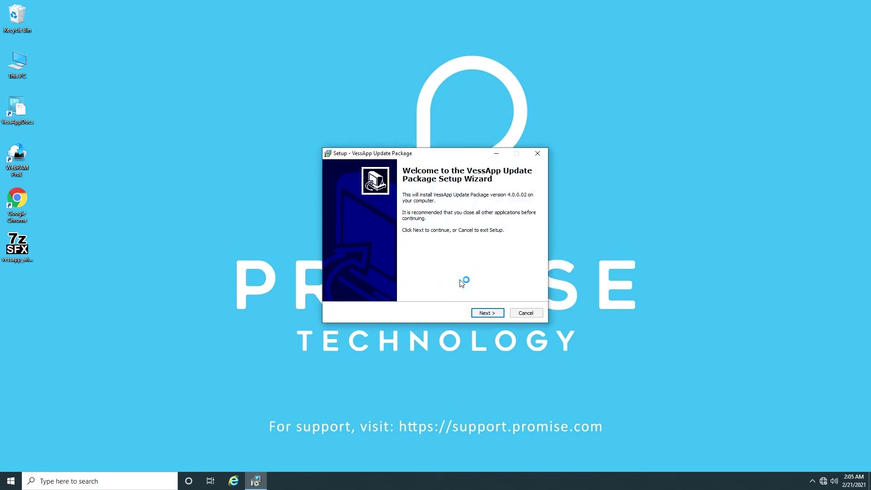
{"action": "left_click", "coordinate": [490, 313]}
{"action": "left_click", "coordinate": [490, 314]}
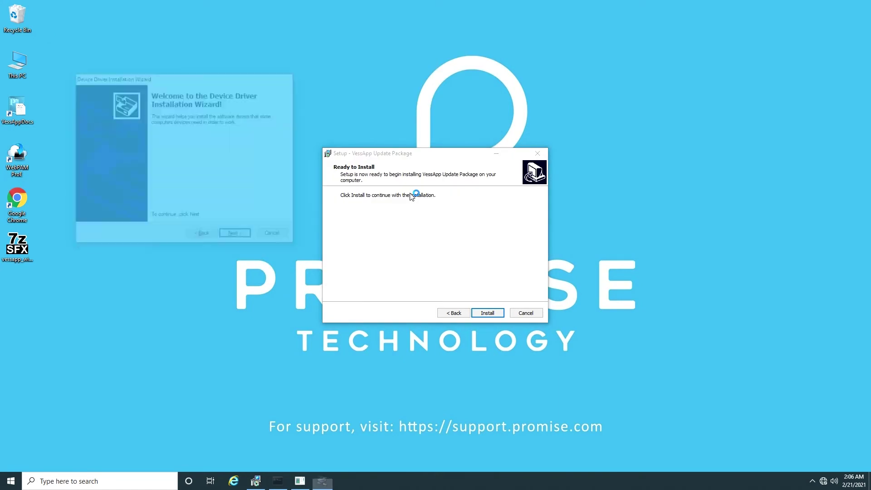
{"action": "left_click", "coordinate": [244, 238]}
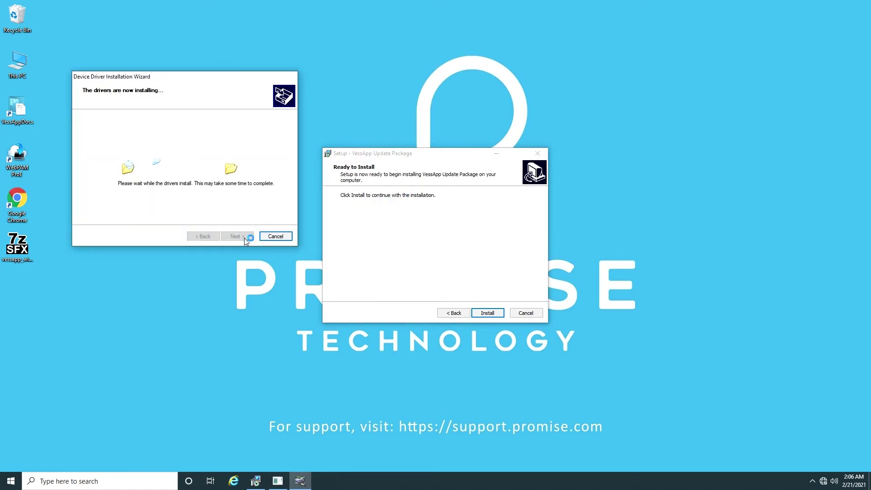
{"action": "left_click", "coordinate": [244, 238]}
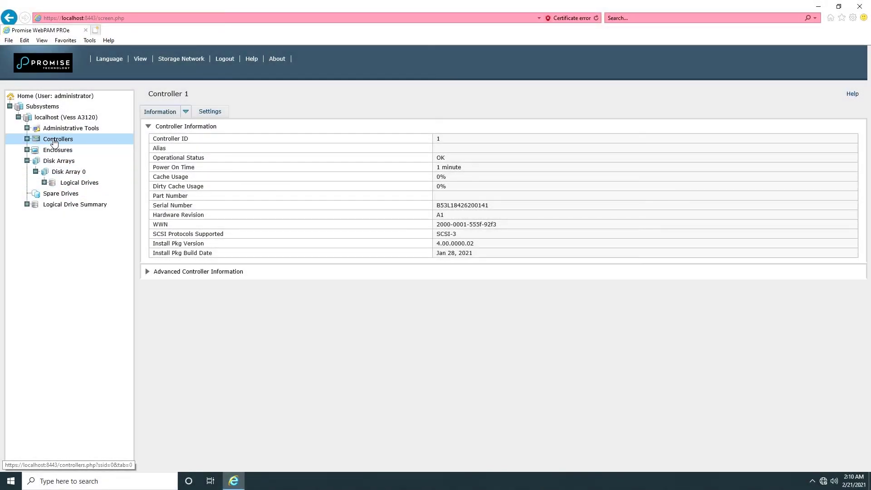
{"action": "left_click", "coordinate": [54, 141]}
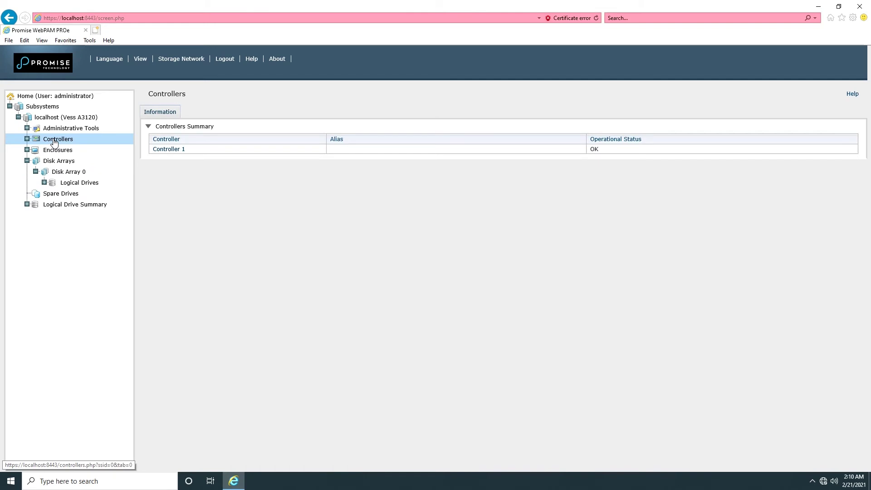
{"action": "left_click", "coordinate": [59, 150]}
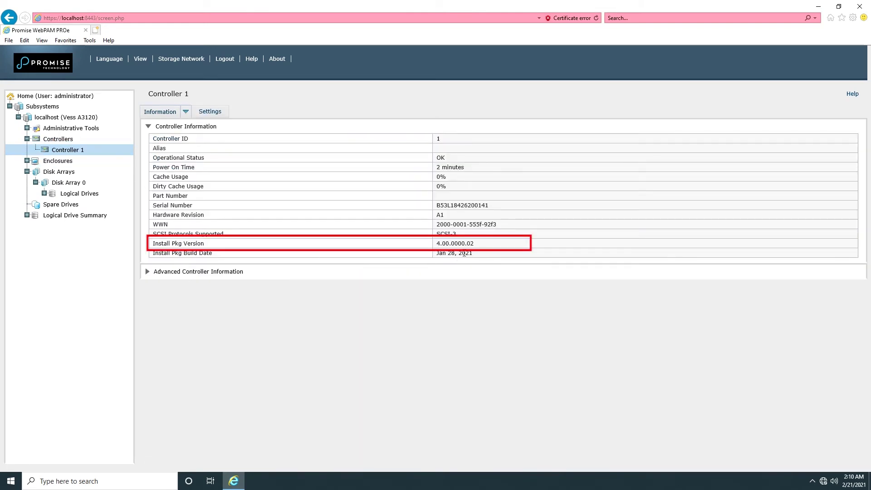
{"action": "left_click_drag", "start_coordinate": [438, 243], "coordinate": [473, 245]}
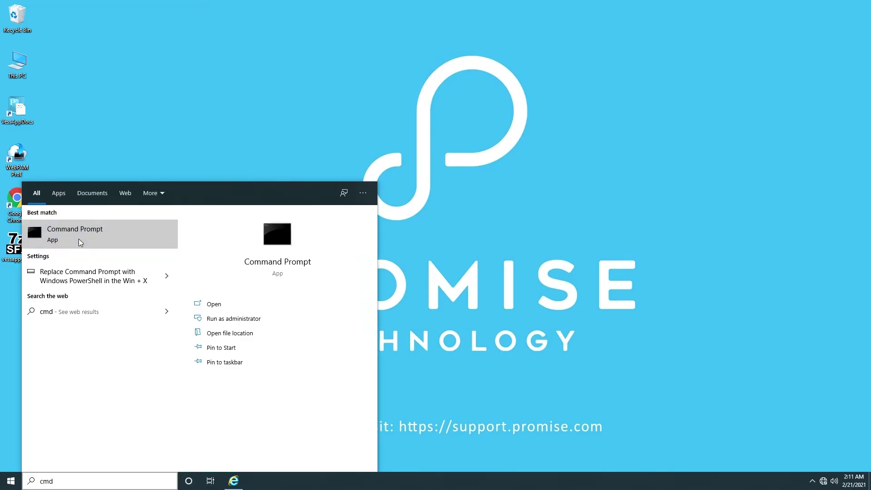
Step: Open Command Prompt, run clitest and log in as administrator with the account password
{"action": "left_click", "coordinate": [81, 240]}
{"action": "type", "text": "cli"}
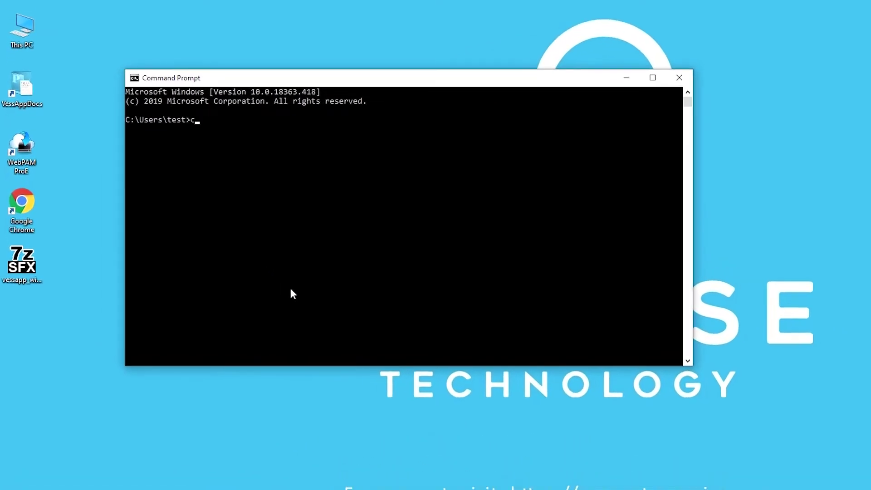
{"action": "type", "text": "test"}
{"action": "key", "text": "Return"}
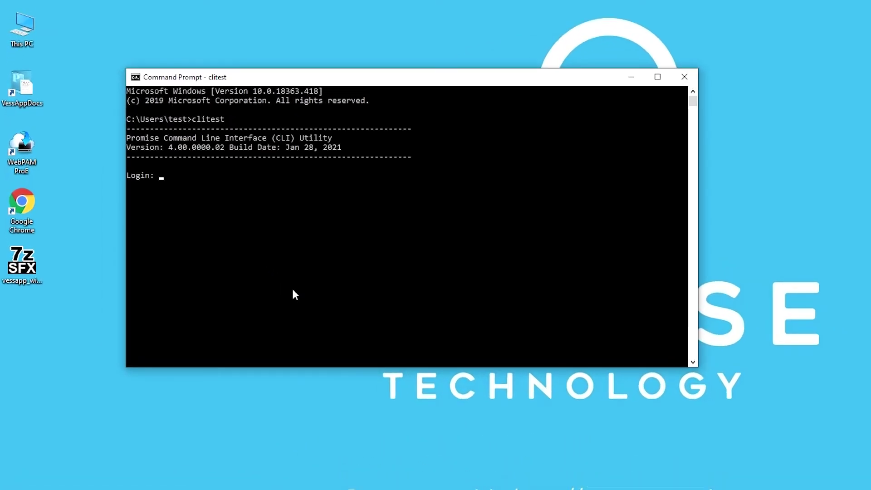
{"action": "type", "text": "admin"}
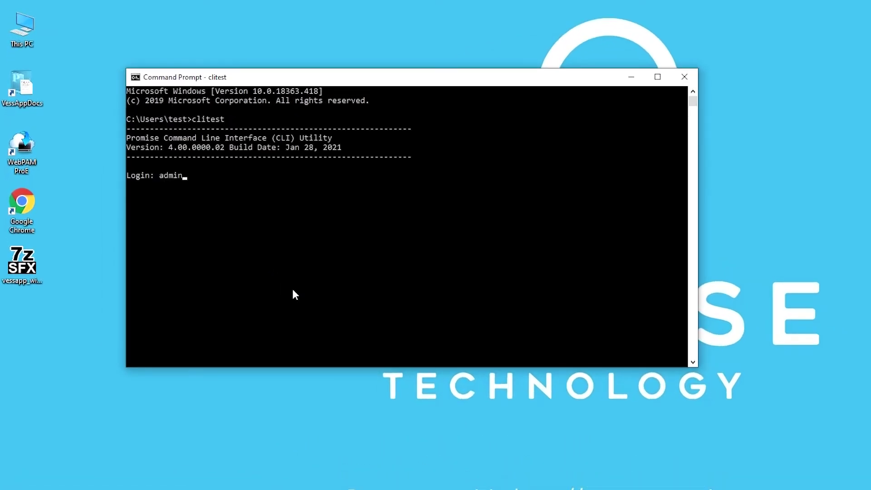
{"action": "type", "text": "istrator"}
{"action": "key", "text": "Return"}
{"action": "type", "text": "**"}
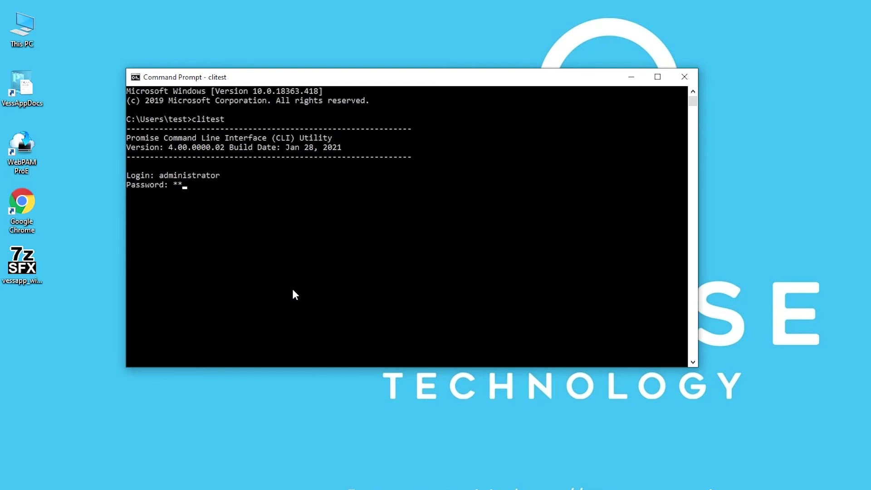
{"action": "type", "text": "******"}
{"action": "key", "text": "Return"}
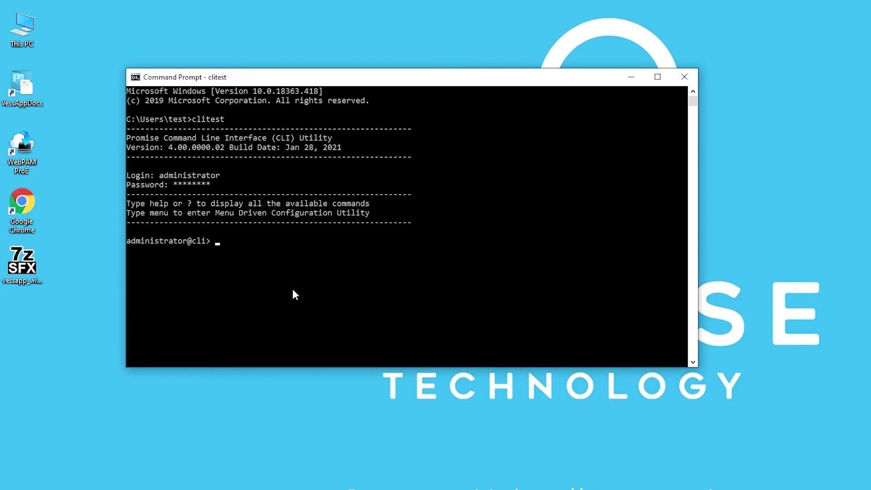
Step: List the clitest command help with 'help' and '?' and review the output
{"action": "type", "text": "help"}
{"action": "key", "text": "Return"}
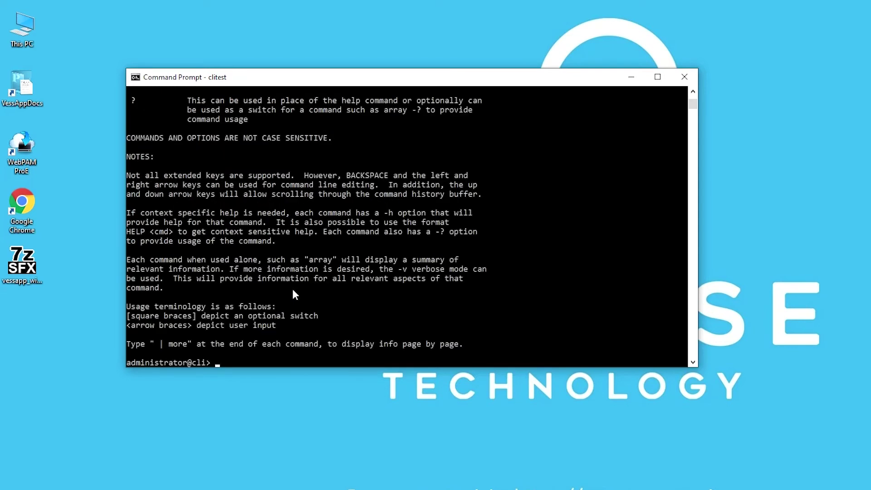
{"action": "type", "text": "?"}
{"action": "key", "text": "Return"}
{"action": "scroll", "coordinate": [342, 284], "scroll_direction": "up", "scroll_amount": 1}
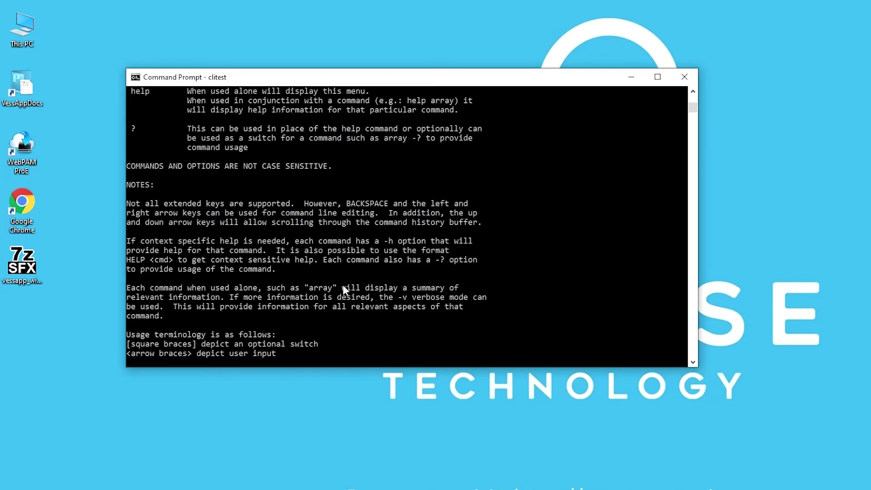
{"action": "scroll", "coordinate": [343, 286], "scroll_direction": "down", "scroll_amount": 1}
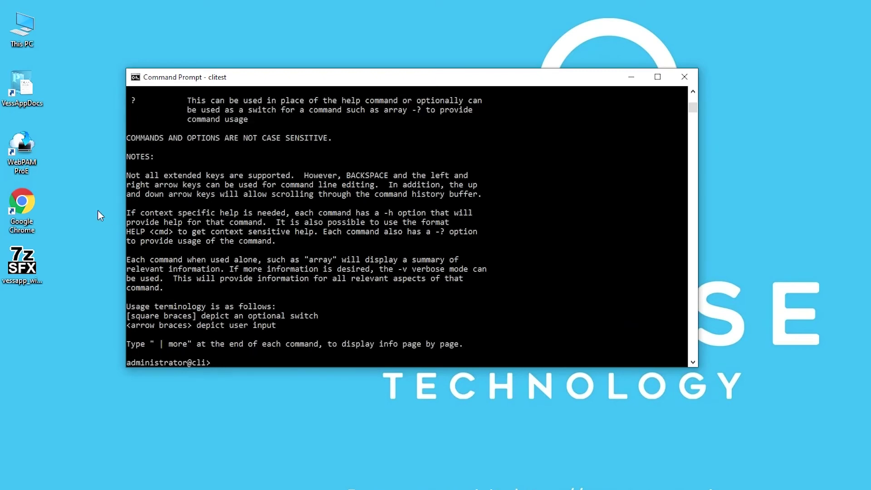
{"action": "scroll", "coordinate": [207, 202], "scroll_direction": "up", "scroll_amount": 9}
{"action": "scroll", "coordinate": [278, 237], "scroll_direction": "up", "scroll_amount": 15}
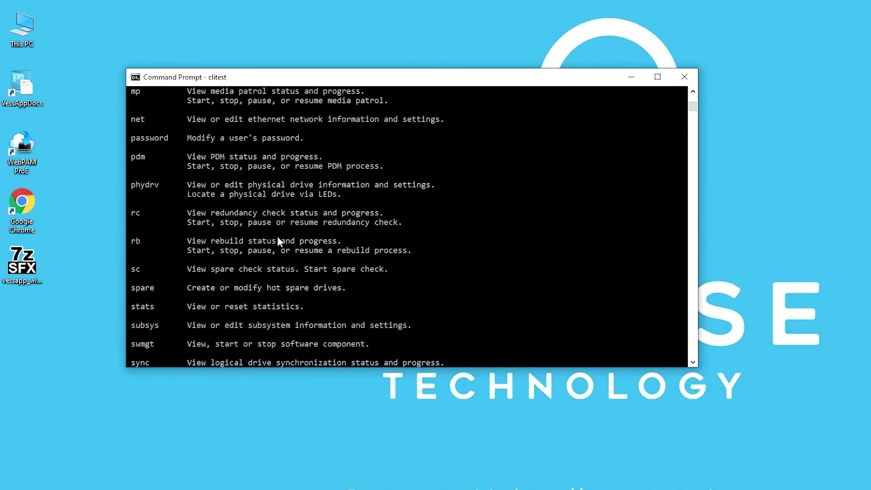
{"action": "scroll", "coordinate": [278, 240], "scroll_direction": "up", "scroll_amount": 9}
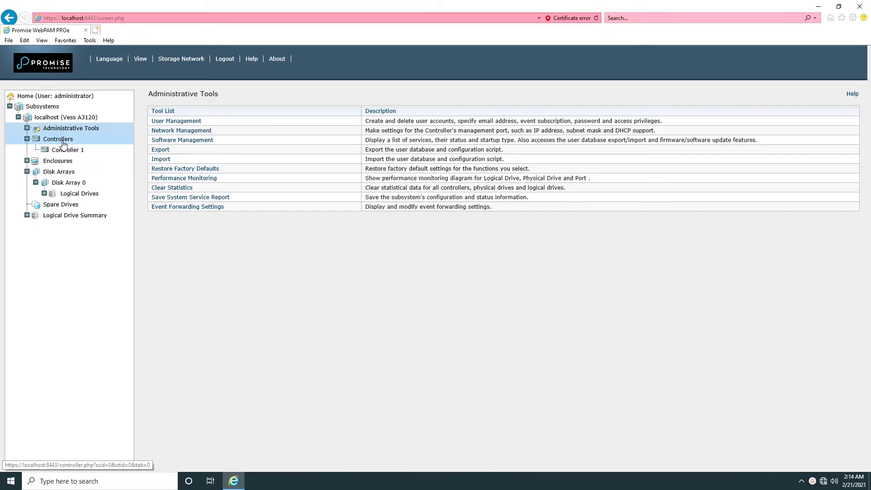
{"action": "left_click", "coordinate": [27, 128]}
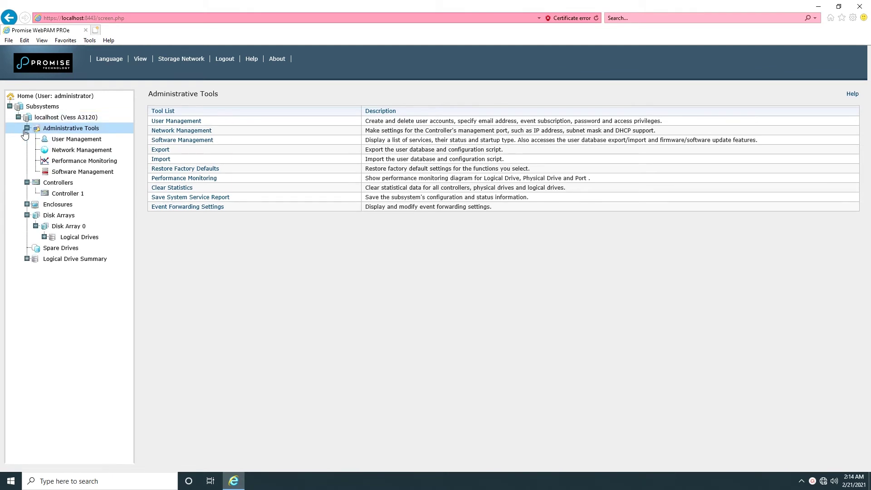
{"action": "left_click", "coordinate": [55, 141]}
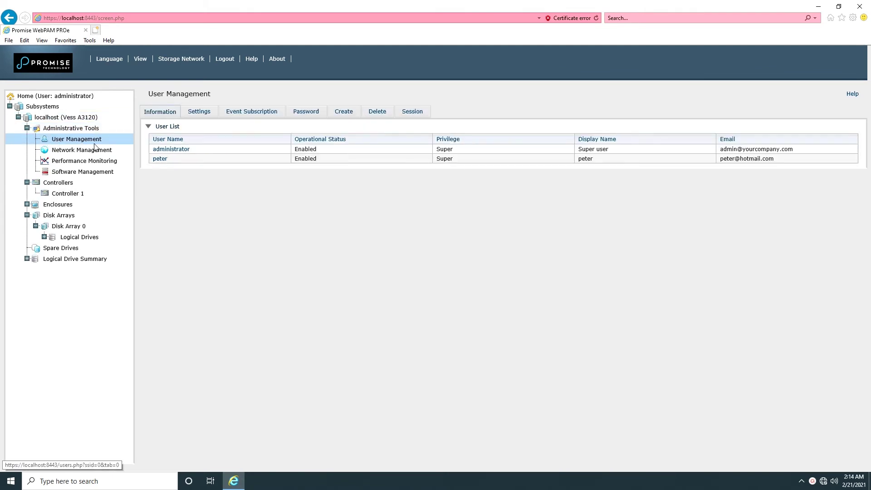
{"action": "left_click", "coordinate": [173, 151]}
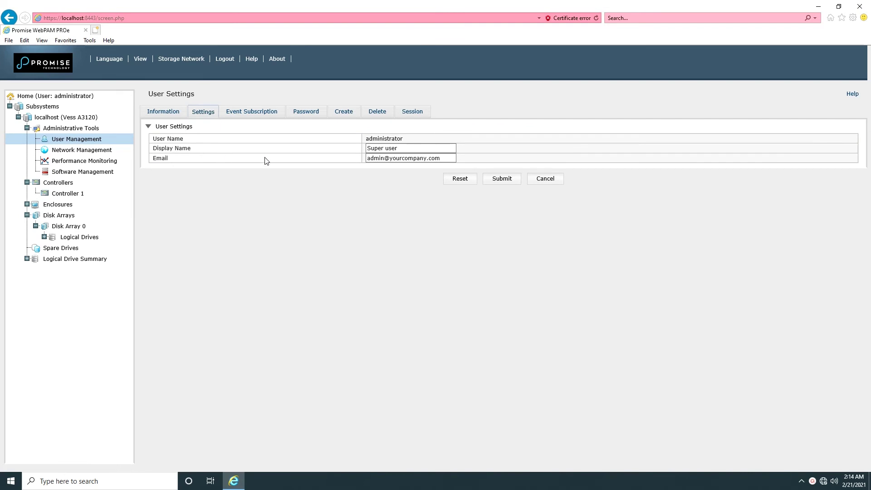
{"action": "triple_click", "coordinate": [421, 159]}
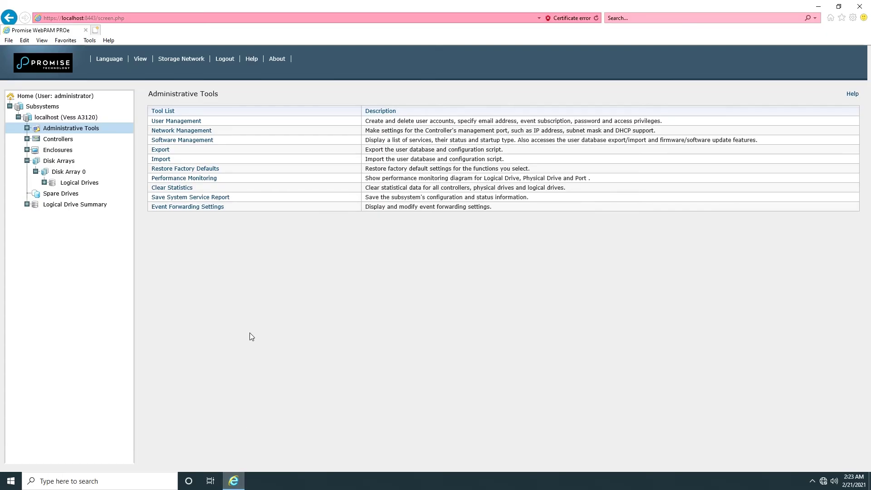
Step: In the Email service settings, change the SMTP server, select SSL/TLS and enable authentication
{"action": "left_click", "coordinate": [27, 128]}
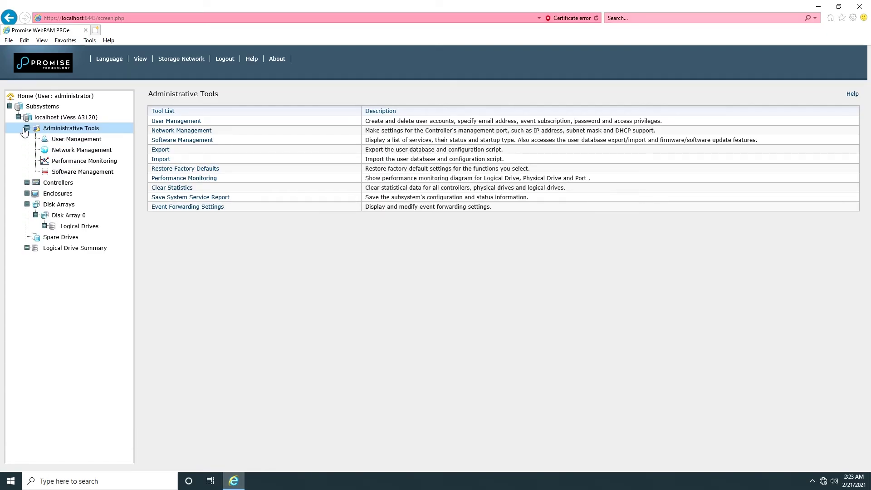
{"action": "left_click", "coordinate": [66, 171]}
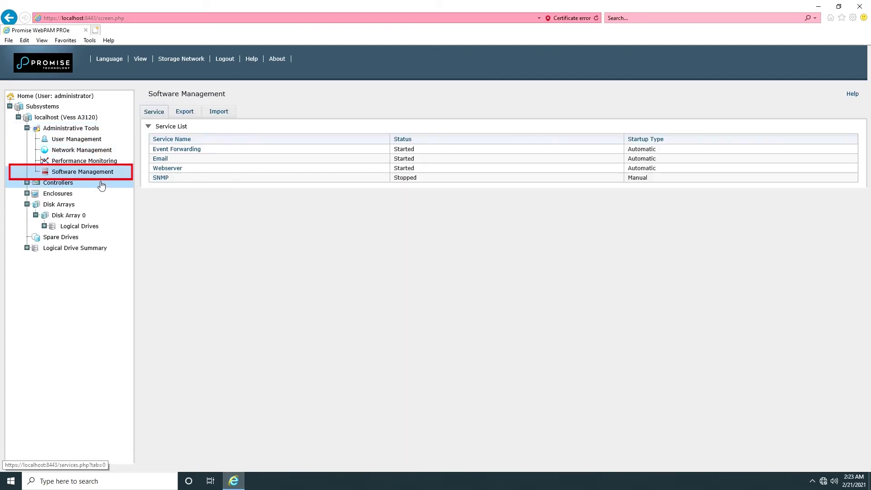
{"action": "left_click", "coordinate": [167, 160]}
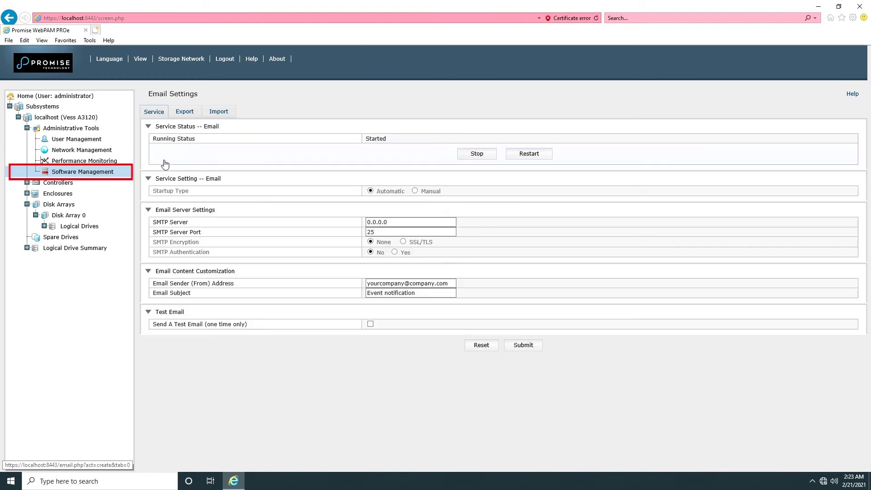
{"action": "triple_click", "coordinate": [413, 224]}
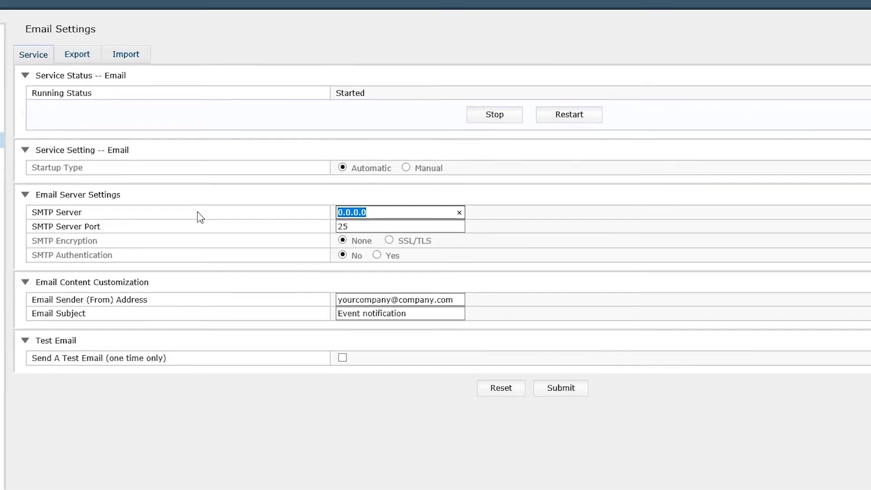
{"action": "type", "text": "10"}
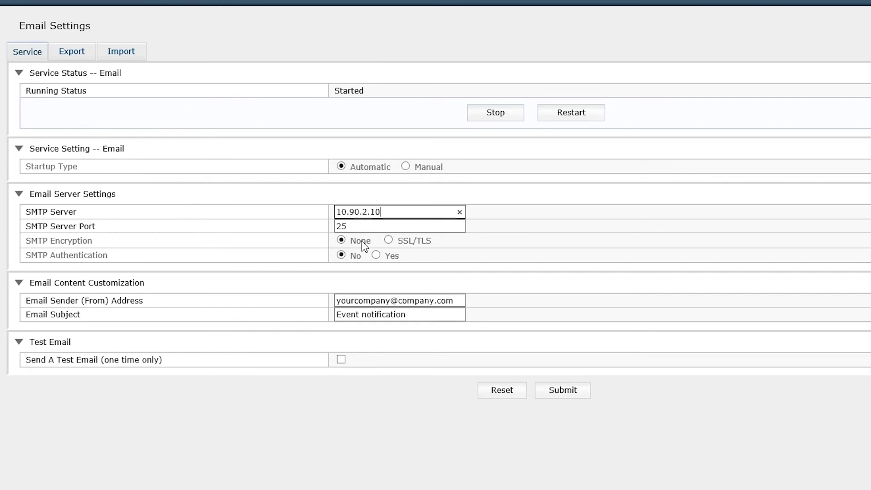
{"action": "left_click", "coordinate": [389, 240]}
{"action": "left_click", "coordinate": [376, 255]}
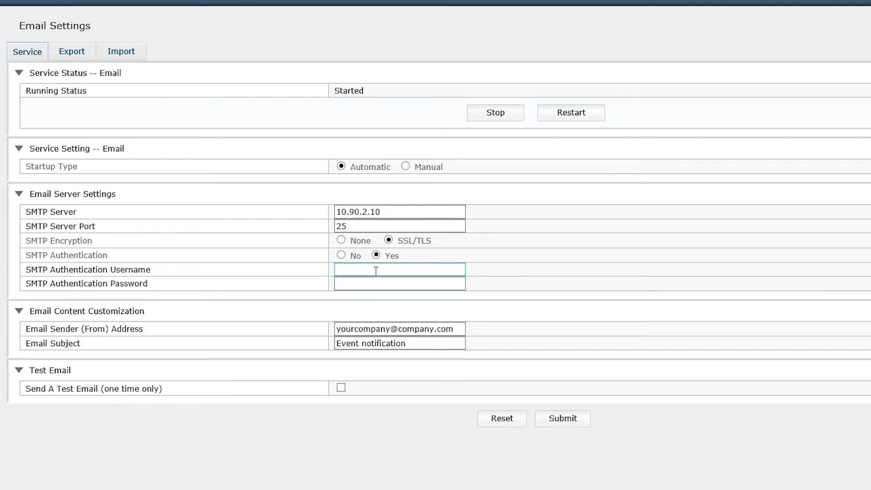
Step: Enter the SMTP authentication username and password, and replace the sender address with Promise's support address
{"action": "left_click", "coordinate": [375, 271]}
{"action": "type", "text": "admin"}
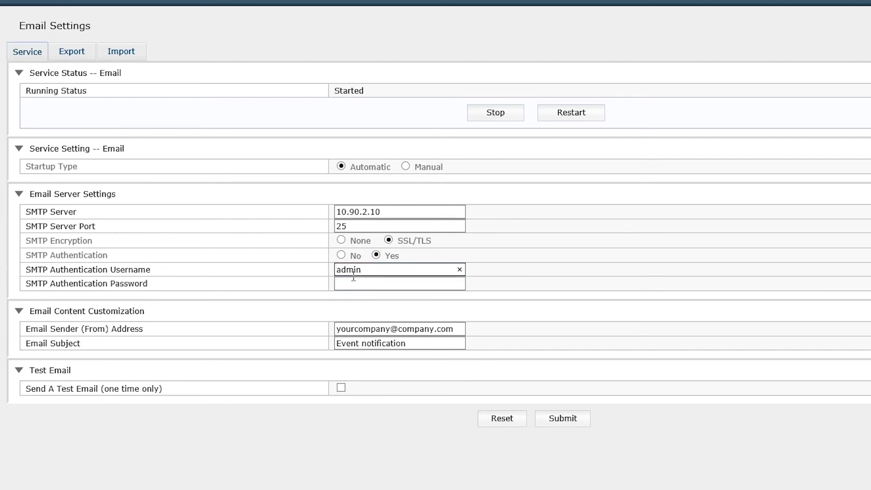
{"action": "left_click", "coordinate": [363, 284]}
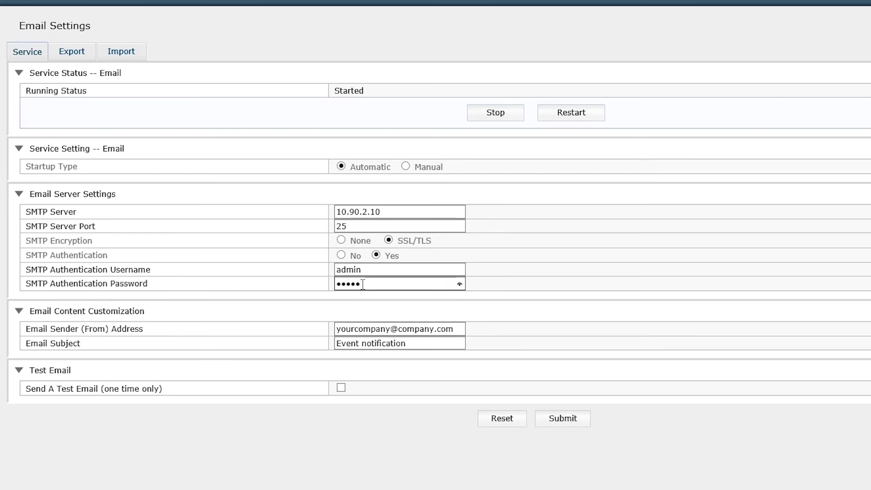
{"action": "key", "text": "Tab"}
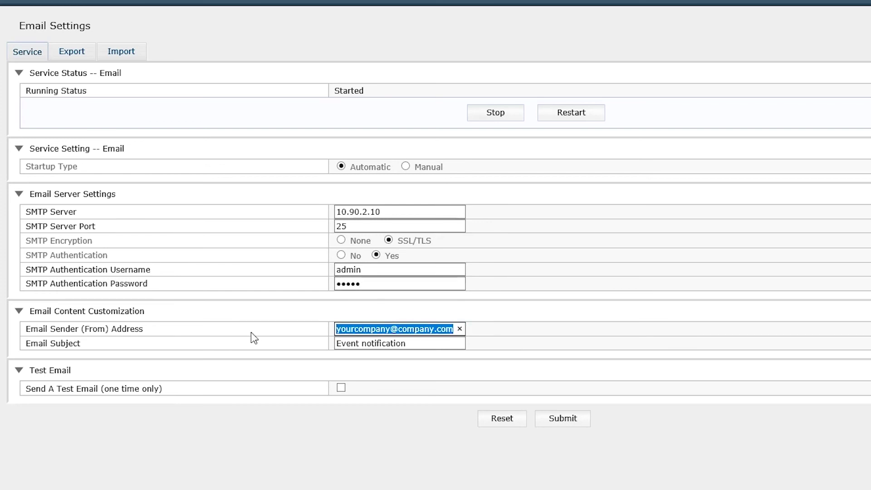
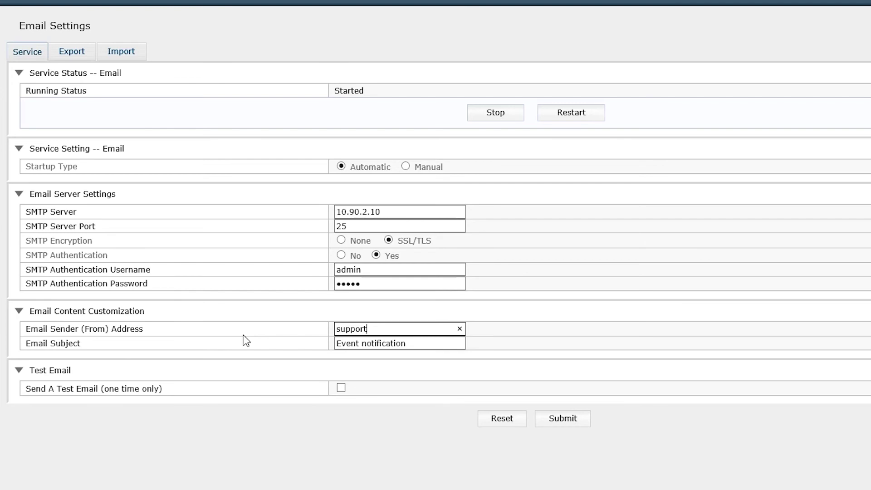
Step: Submit the email settings with a one-time test email and decline saving the password
{"action": "left_click", "coordinate": [340, 387]}
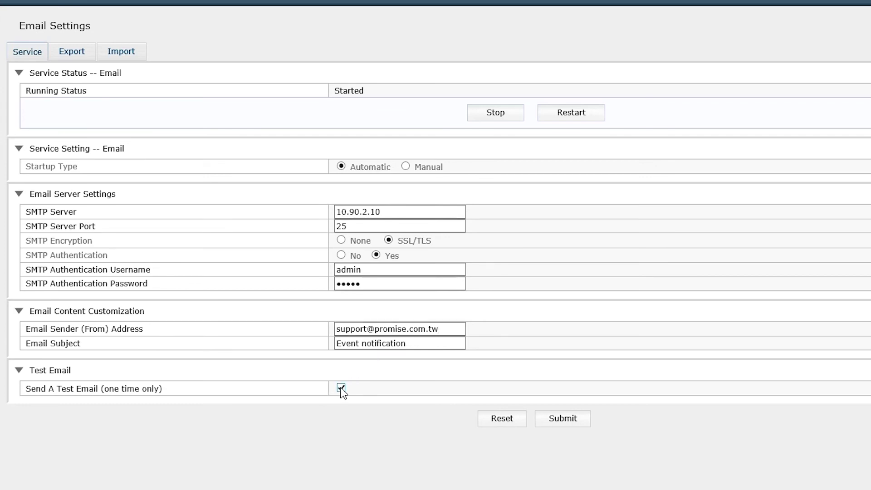
{"action": "left_click", "coordinate": [569, 424]}
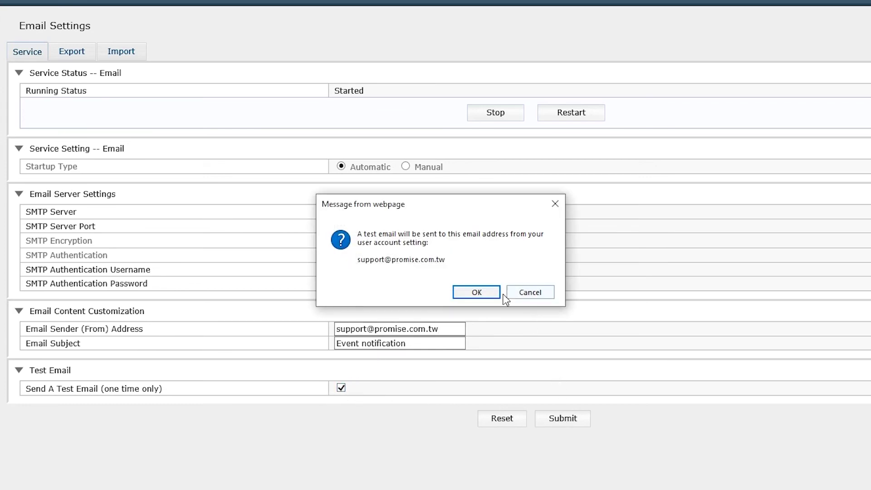
{"action": "left_click", "coordinate": [488, 292]}
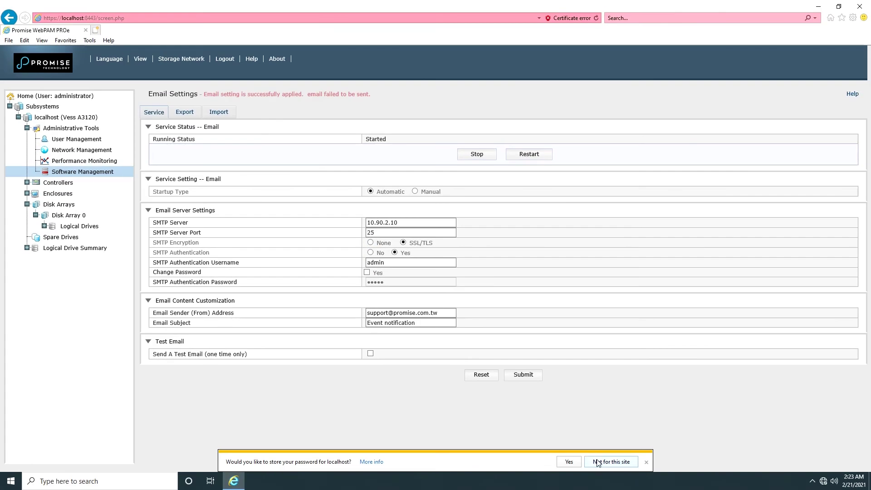
{"action": "left_click", "coordinate": [623, 479]}
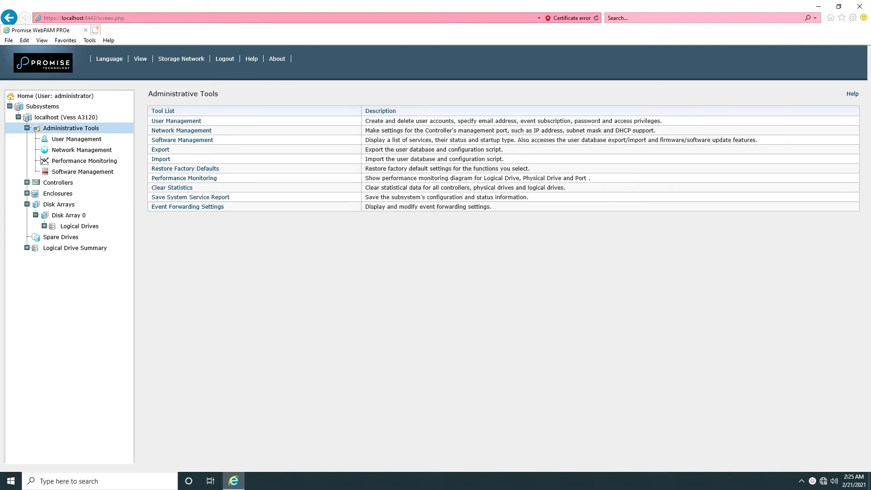
Step: Enable event notification and subscribe to Info-level enclosure, RAID core, host and drive events
{"action": "left_click", "coordinate": [60, 143]}
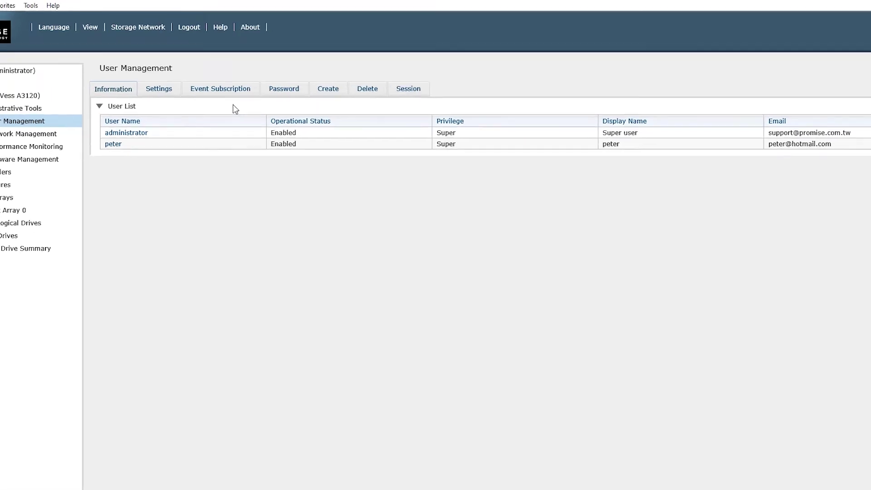
{"action": "left_click", "coordinate": [168, 56]}
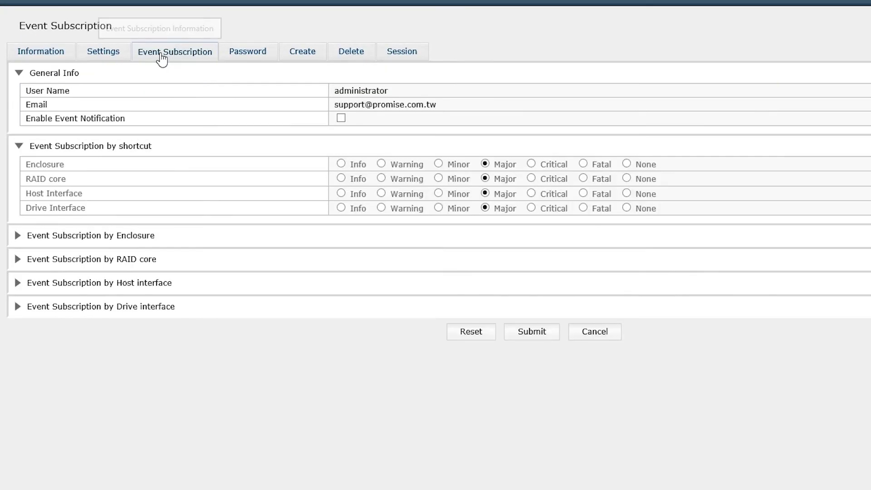
{"action": "left_click", "coordinate": [341, 119]}
{"action": "left_click", "coordinate": [341, 164]}
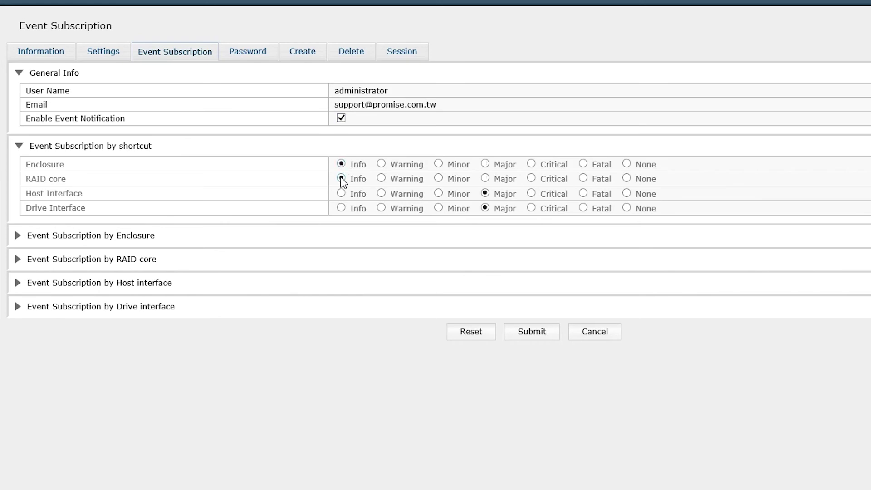
{"action": "left_click", "coordinate": [341, 193]}
{"action": "left_click", "coordinate": [341, 208]}
{"action": "left_click", "coordinate": [543, 340]}
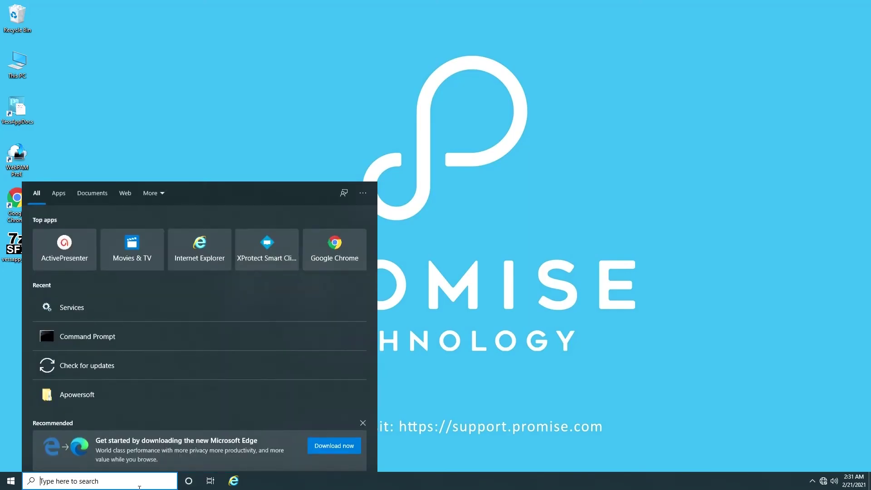
Step: Open Services, check the Promise I2 and Promise Apache services, and restart Promise Apache
{"action": "type", "text": "ser"}
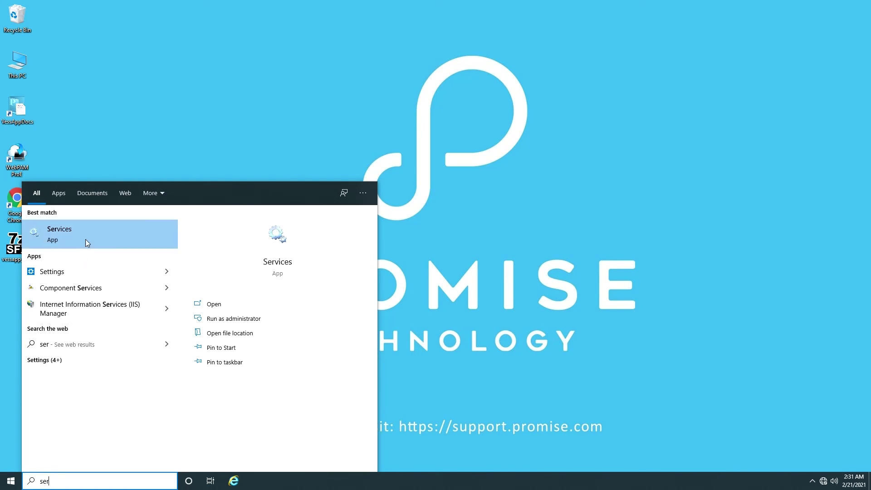
{"action": "left_click", "coordinate": [87, 243]}
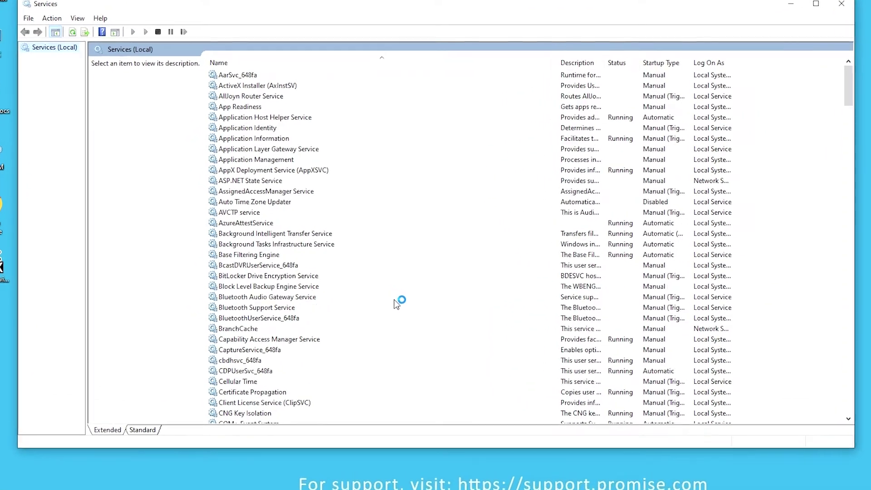
{"action": "left_click", "coordinate": [267, 181]}
{"action": "type", "text": "print"}
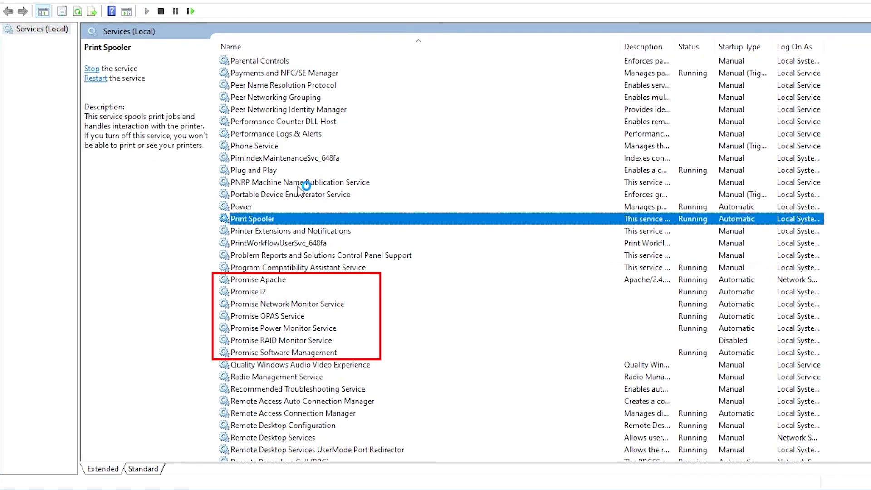
{"action": "type", "text": "pro"}
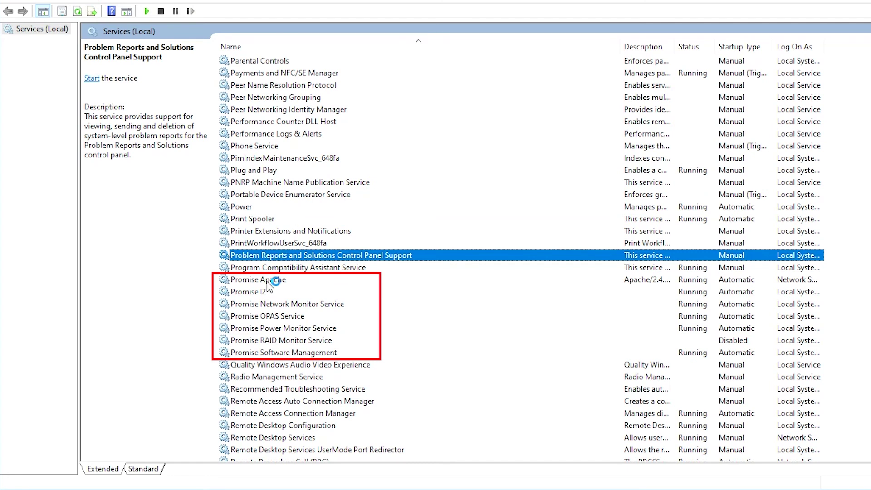
{"action": "left_click", "coordinate": [268, 293]}
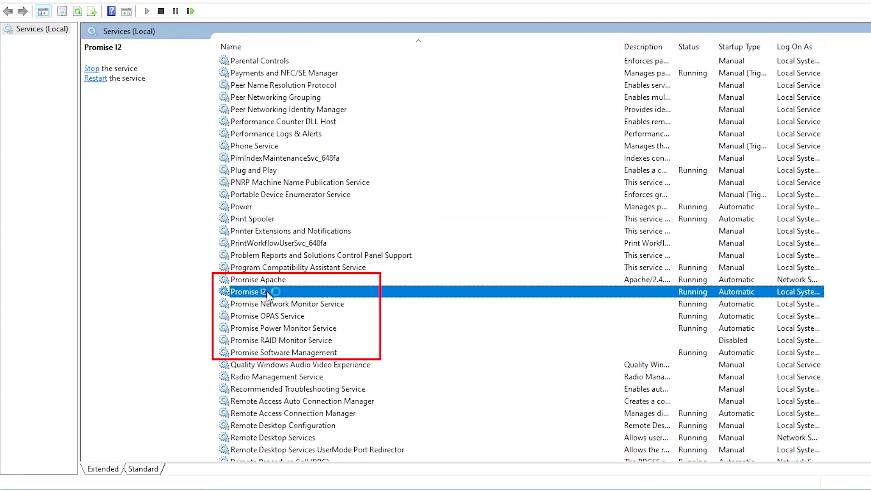
{"action": "left_click", "coordinate": [272, 280]}
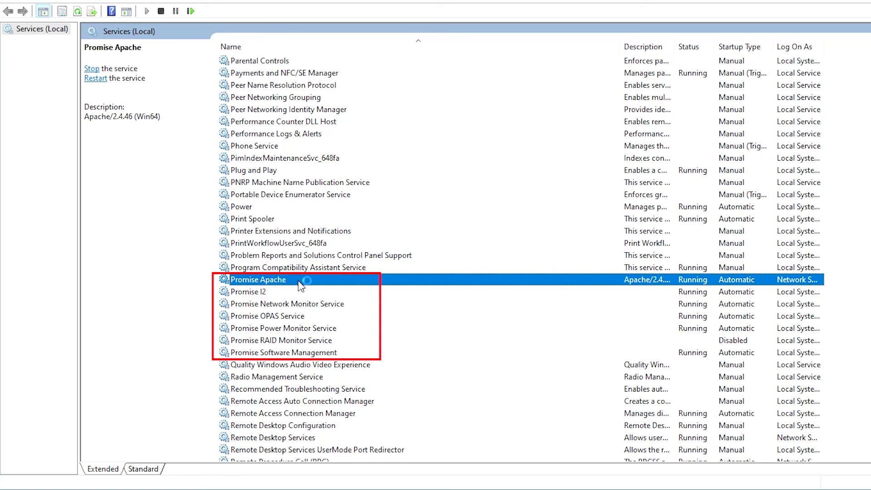
{"action": "right_click", "coordinate": [299, 282]}
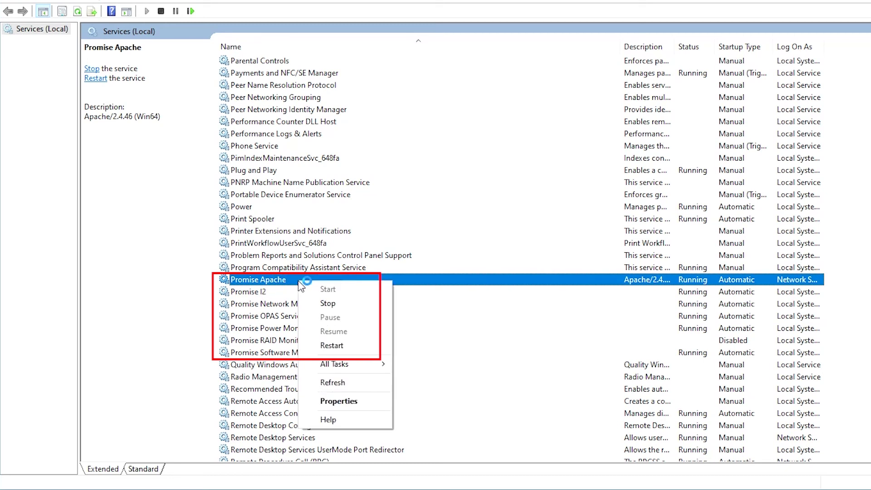
{"action": "left_click", "coordinate": [332, 345]}
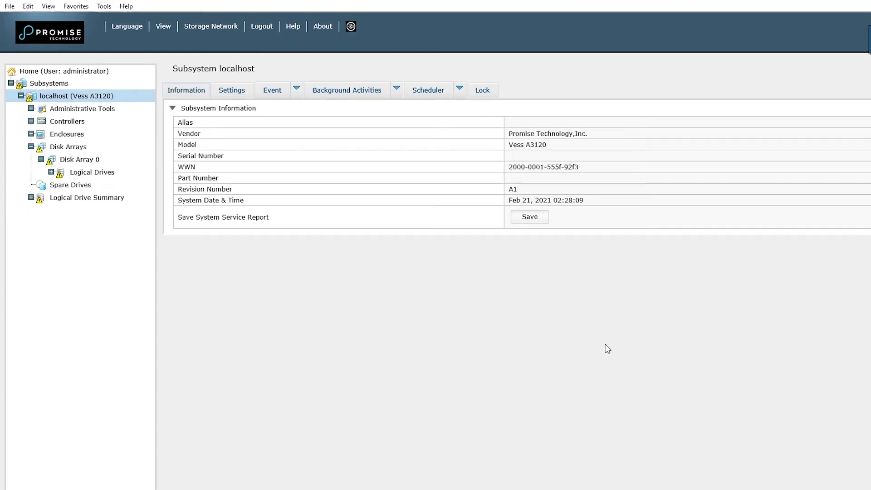
Step: Start a rebuild onto physical drive 3 and open Logical Drive 0 to see it rebuilding
{"action": "left_click", "coordinate": [465, 64]}
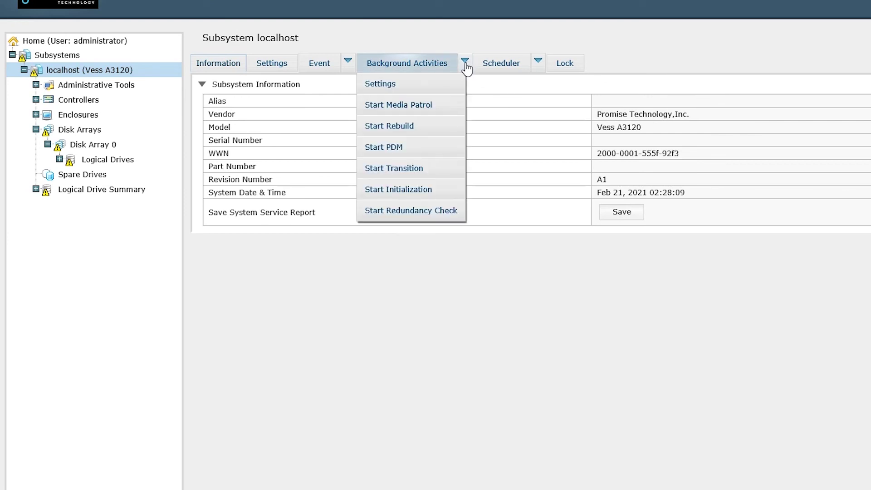
{"action": "left_click", "coordinate": [410, 126]}
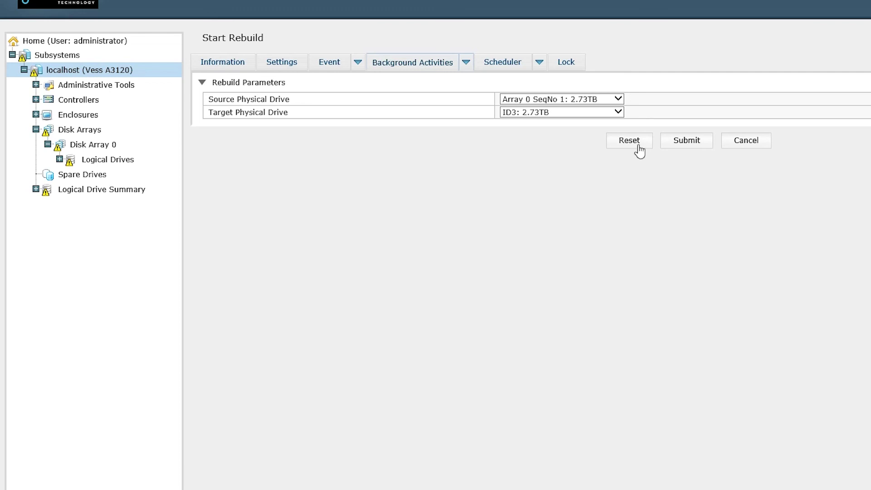
{"action": "left_click", "coordinate": [696, 145]}
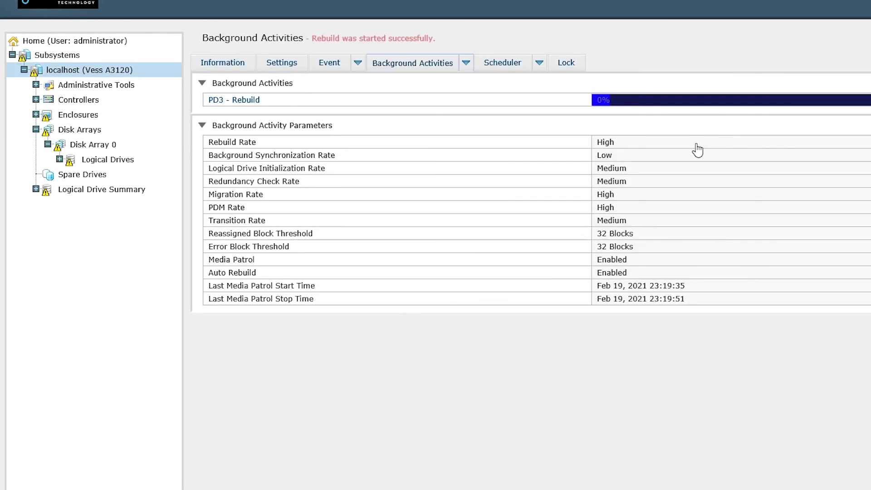
{"action": "left_click", "coordinate": [59, 158]}
{"action": "left_click", "coordinate": [117, 174]}
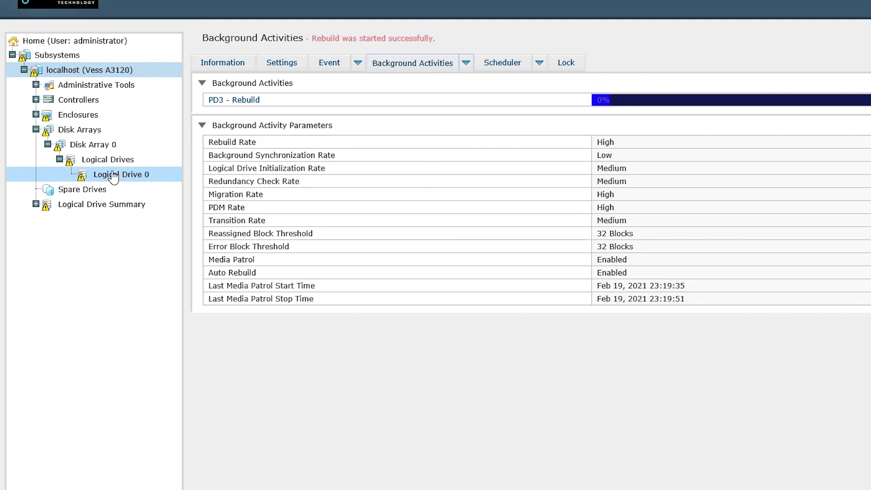